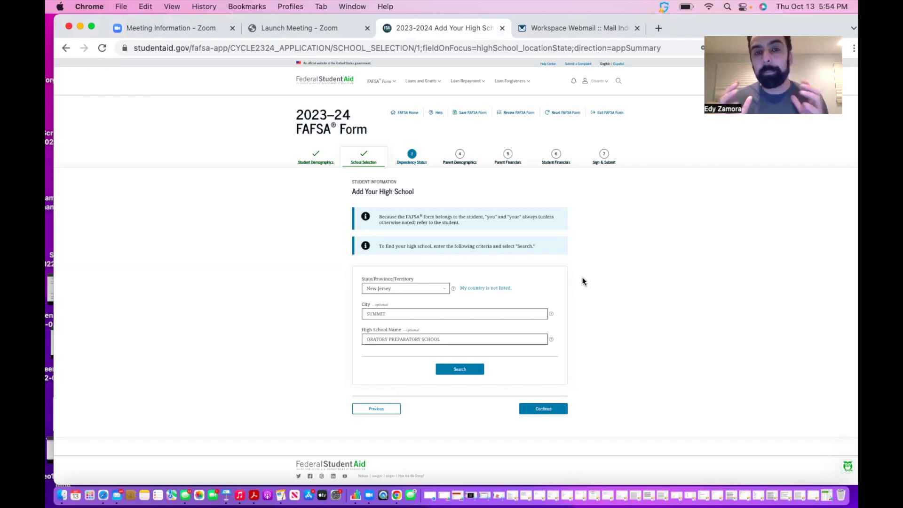
Accept the high school details and confirm Oratory Preparatory School in Summit, New Jersey.
click(543, 409)
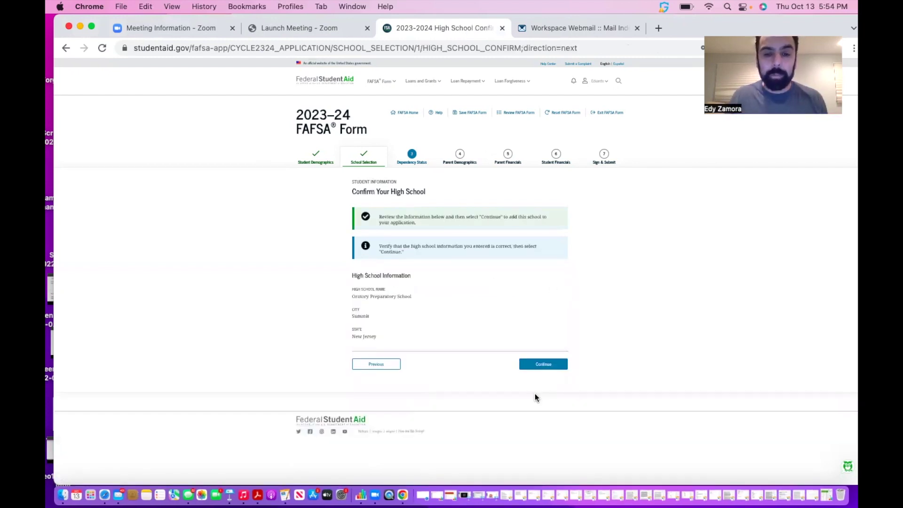
click(541, 365)
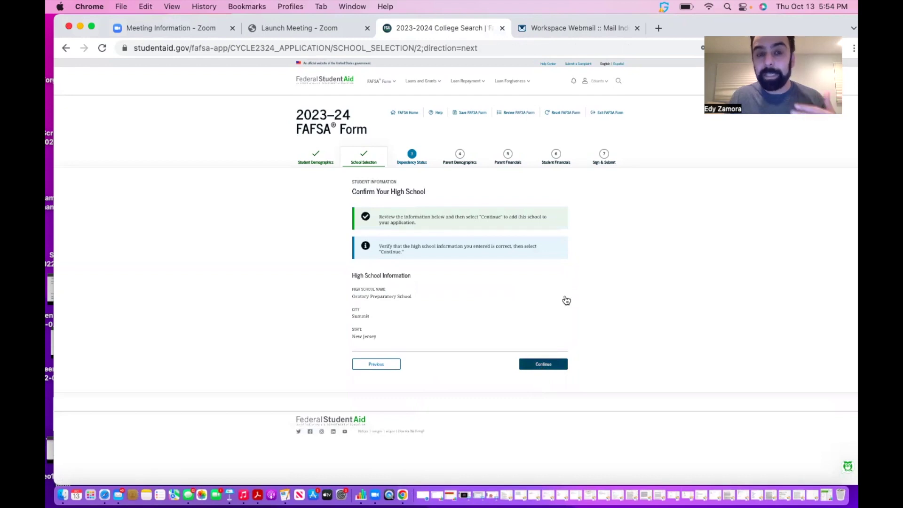
Set the college search state to New Jersey, correcting an initial wrong pick.
scroll(565, 299, down, 3)
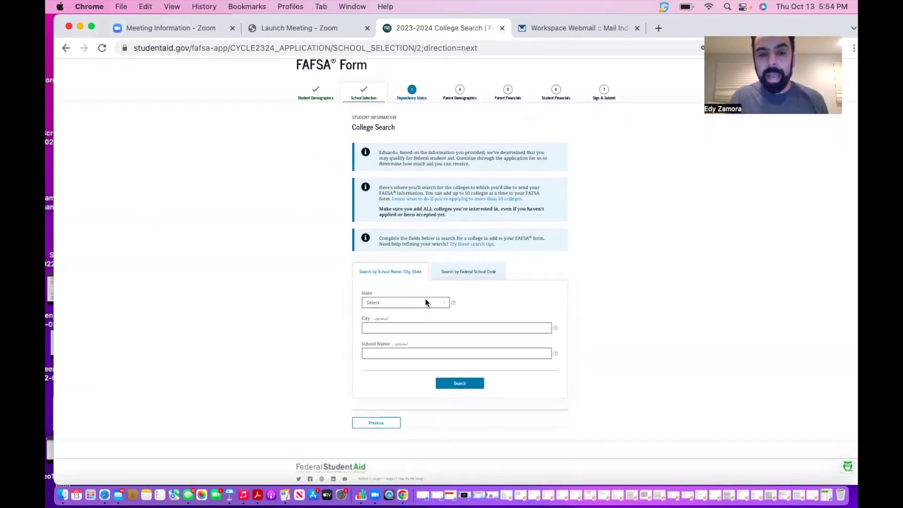
click(424, 300)
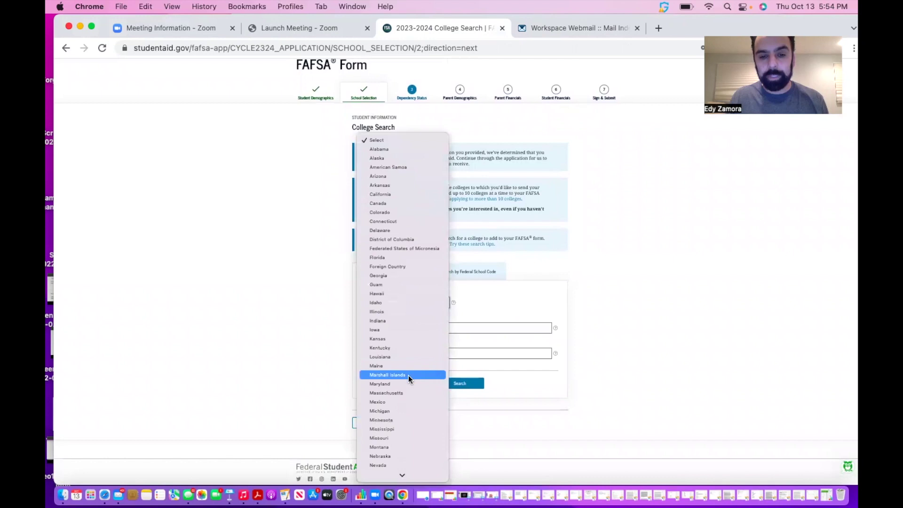
scroll(408, 374, down, 4)
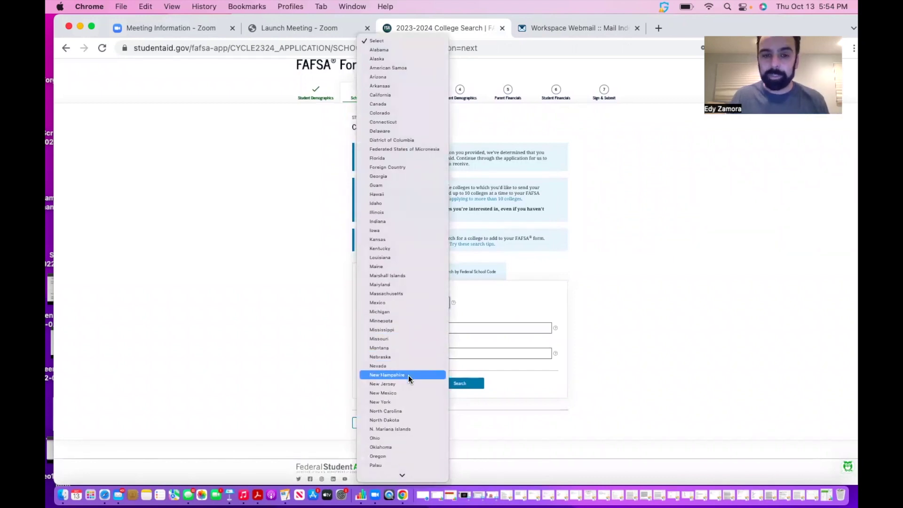
click(395, 392)
click(399, 304)
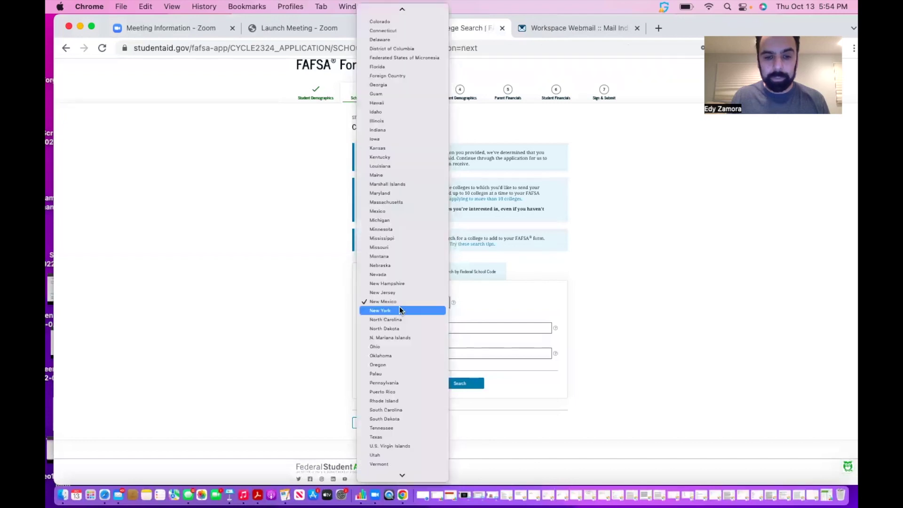
click(404, 292)
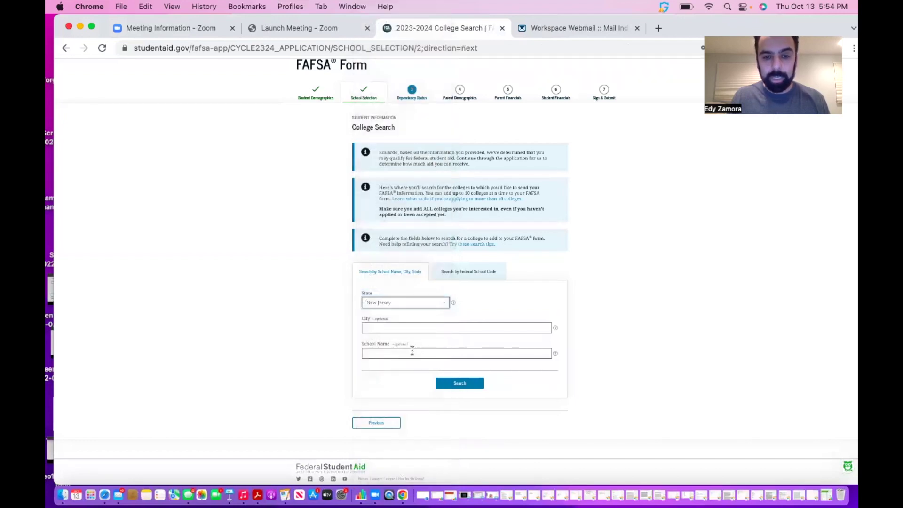
Search for 'rider' and add Rider University to the selected colleges.
click(409, 354)
text(ri)
click(376, 374)
click(468, 380)
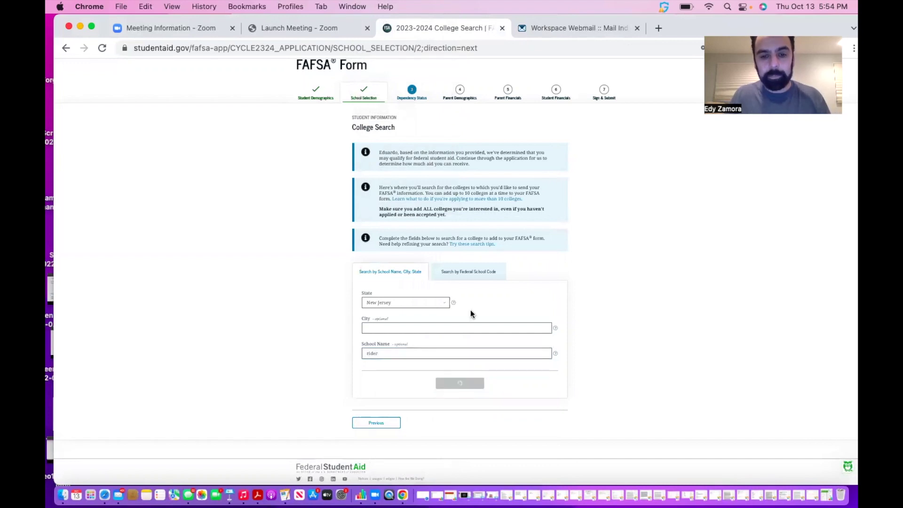
scroll(470, 314, down, 4)
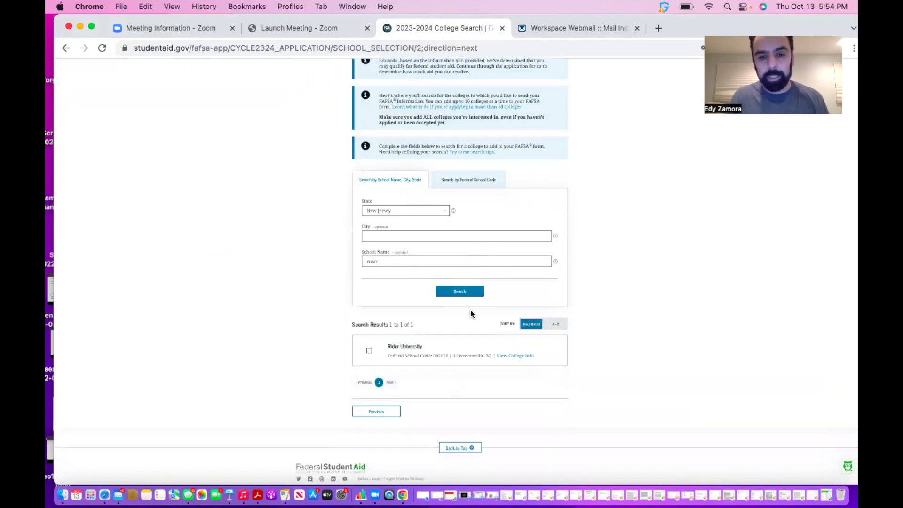
click(423, 347)
click(542, 432)
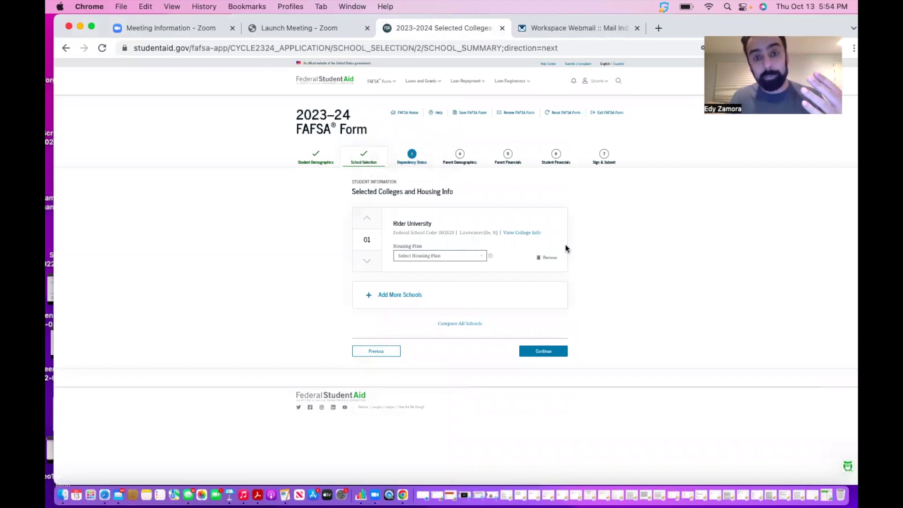
Set Rider University's housing plan to On Campus and save the school list.
click(452, 256)
click(444, 262)
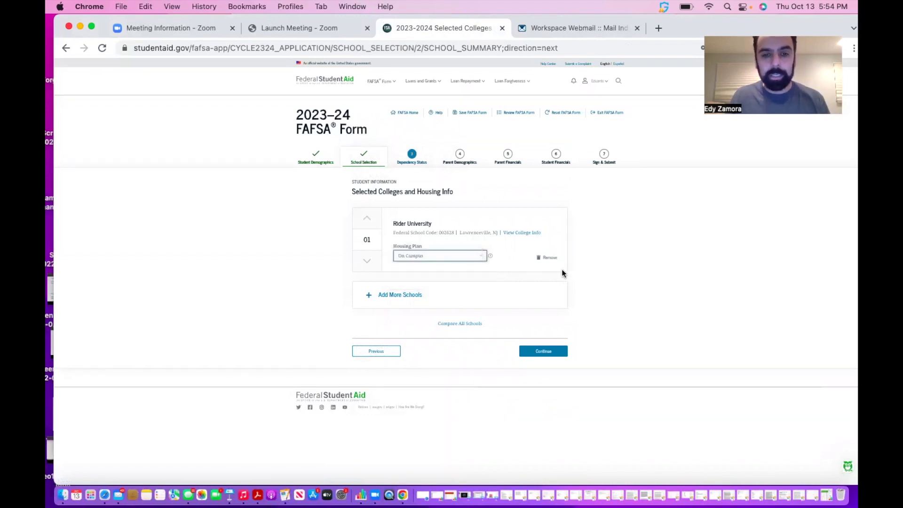
click(542, 354)
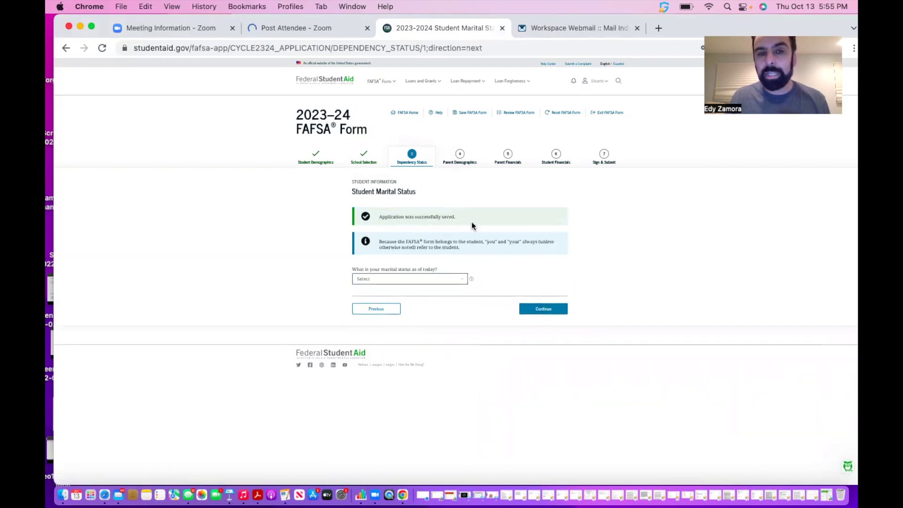
Go back to the college list and start a new New Jersey school search.
click(386, 313)
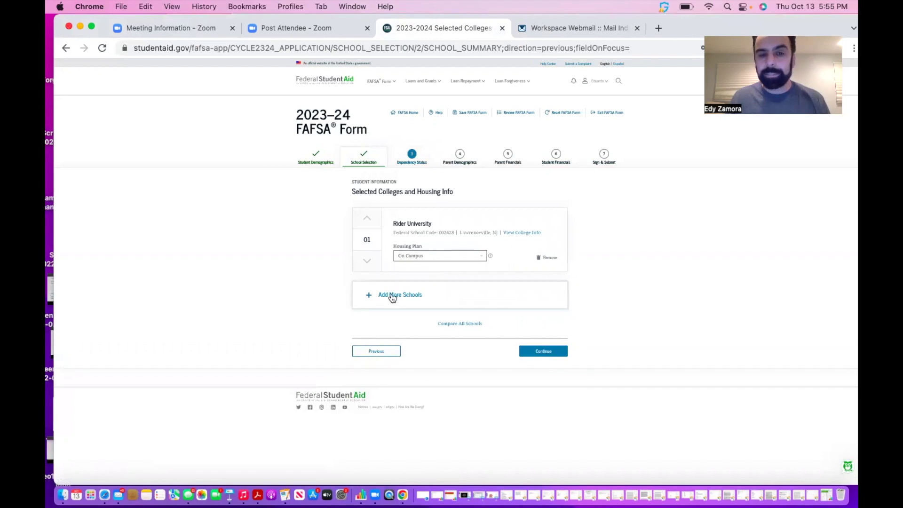
click(392, 296)
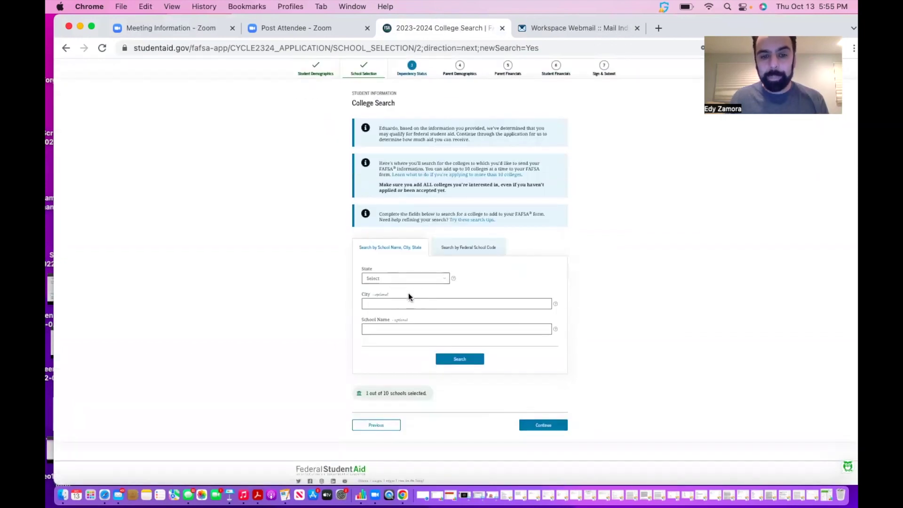
click(411, 278)
scroll(410, 341, down, 5)
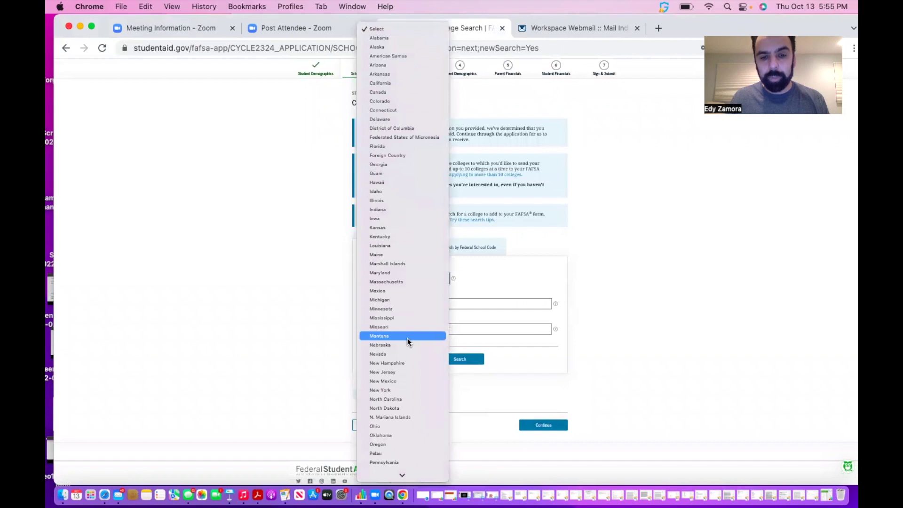
click(400, 371)
Search for 'rutgers' and add Rutgers, the State University of NJ.
click(416, 328)
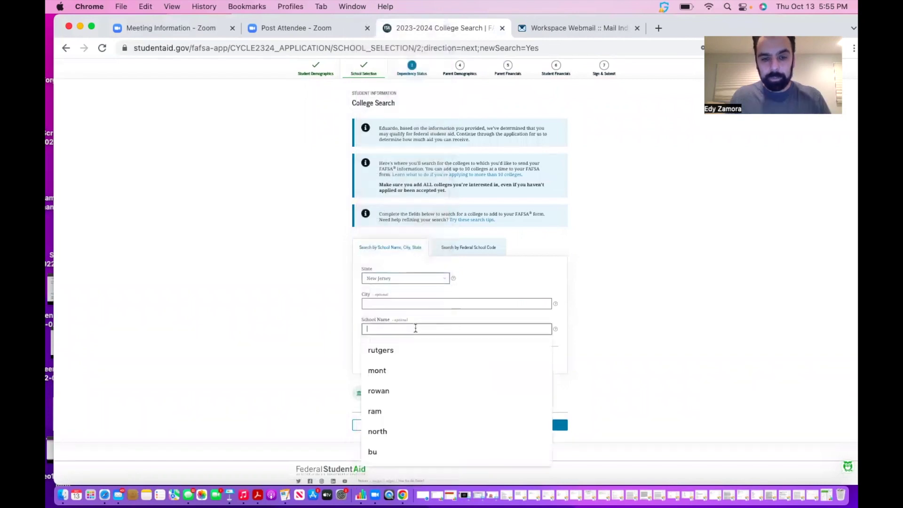
text(rut)
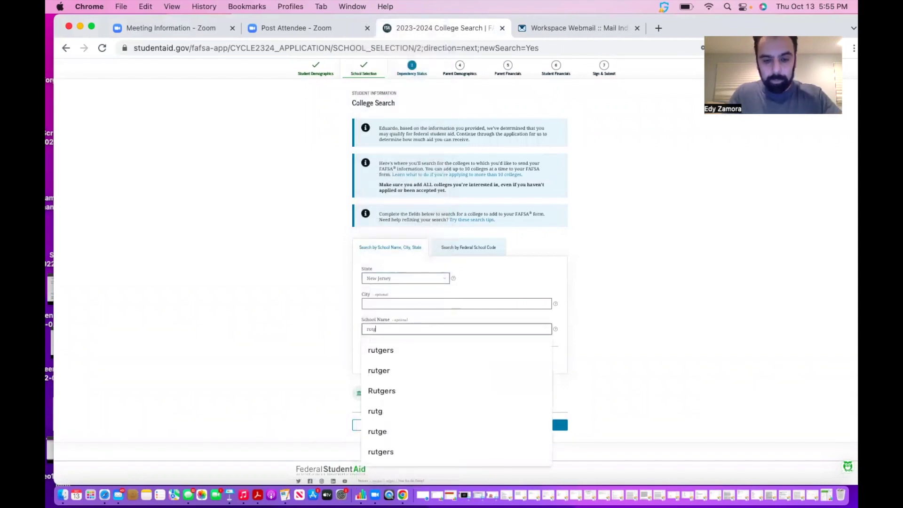
key(Down)
key(Return)
click(459, 359)
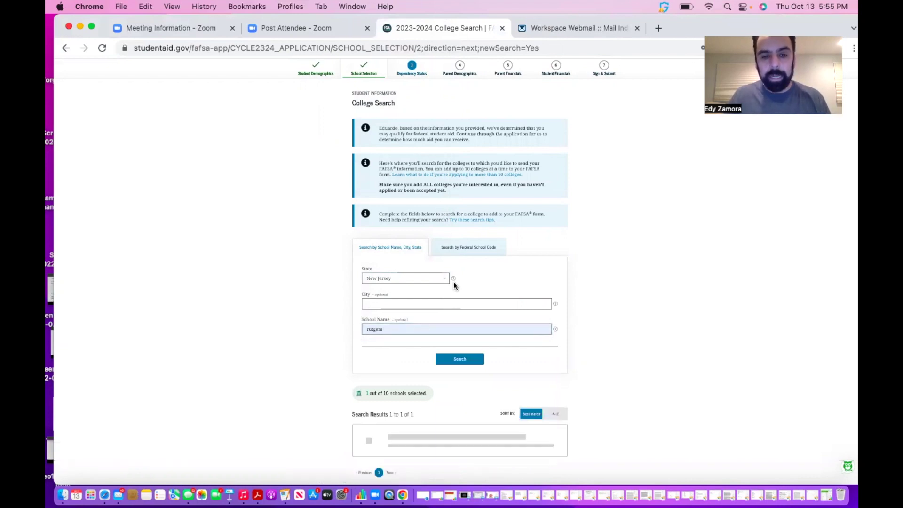
scroll(433, 360, down, 3)
click(370, 349)
click(540, 411)
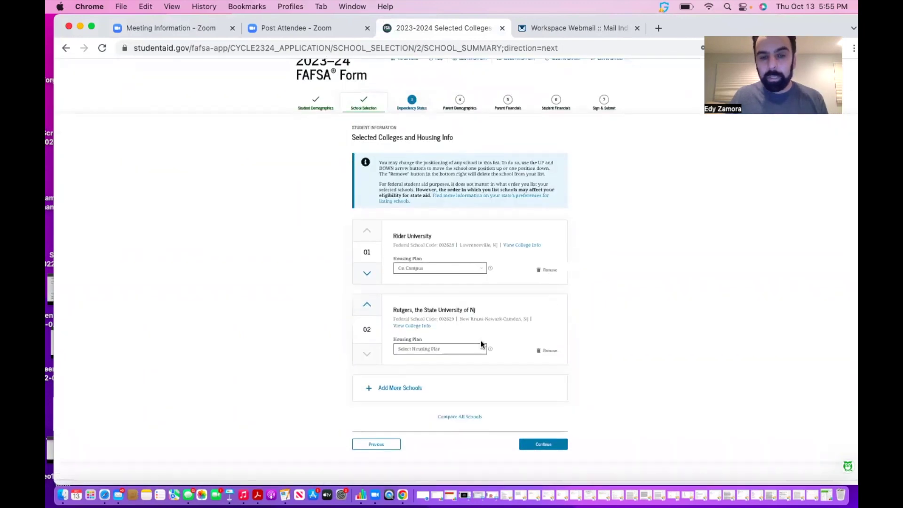
Give Rutgers an On Campus housing plan and save the school list.
scroll(521, 319, down, 1)
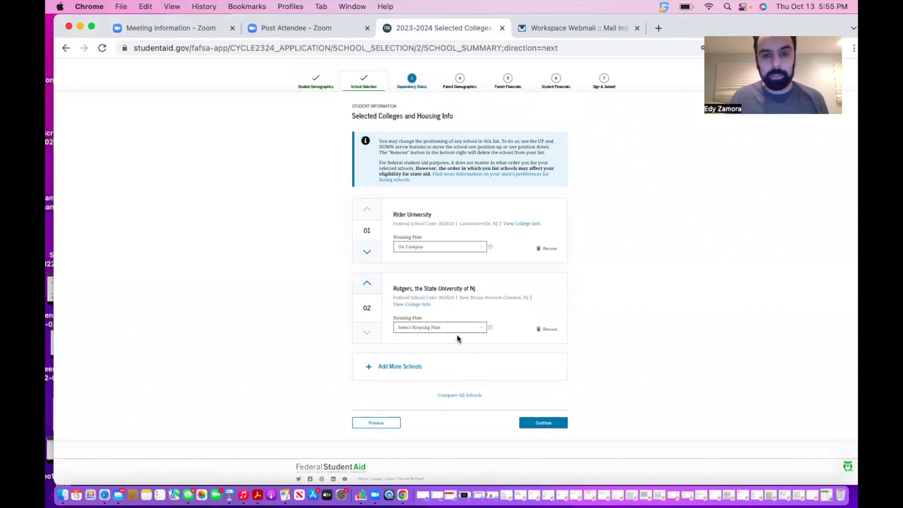
click(444, 328)
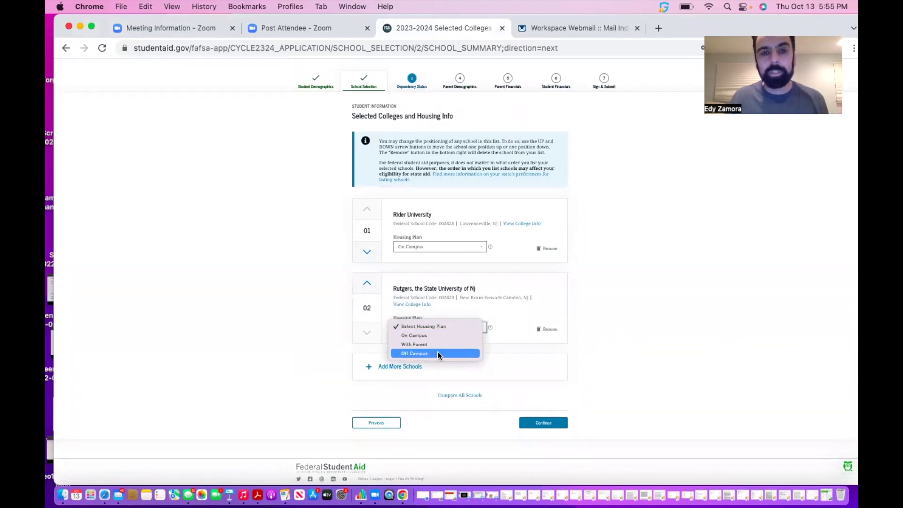
click(438, 335)
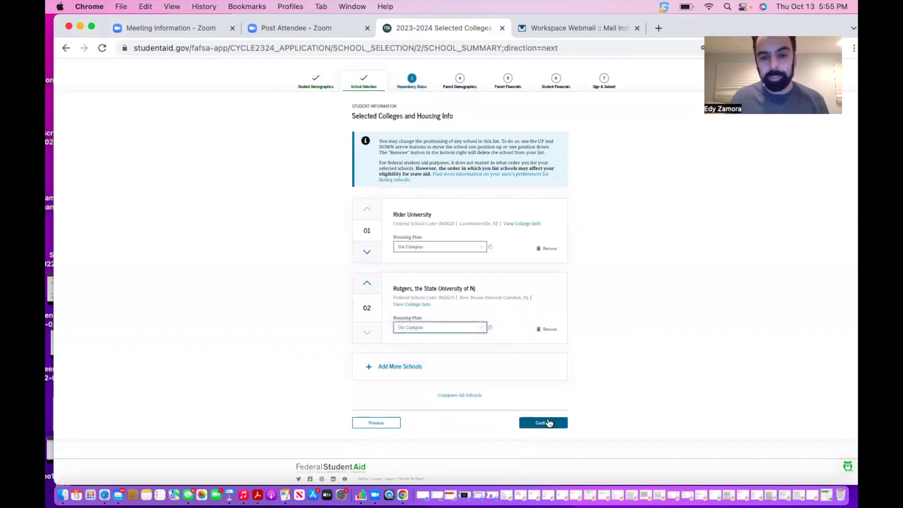
click(541, 423)
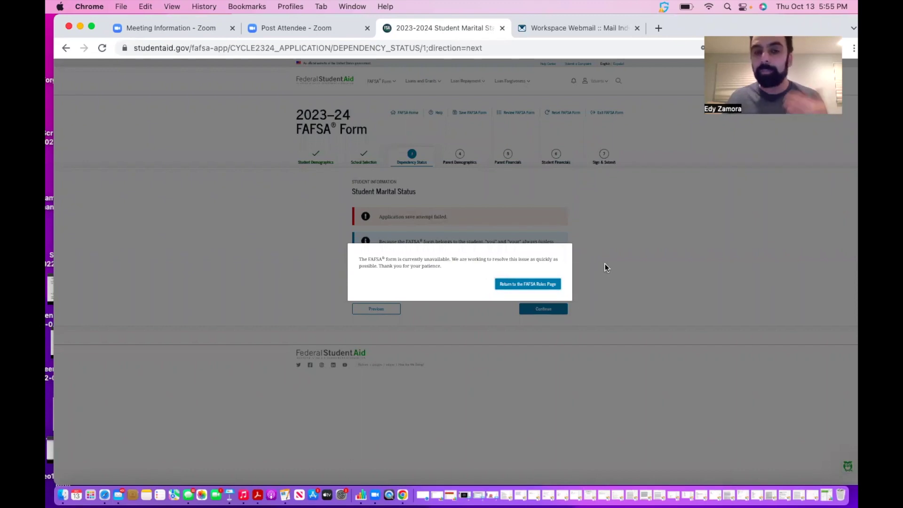
Leave the outage notice and re-enter the FAFSA as a student.
click(536, 283)
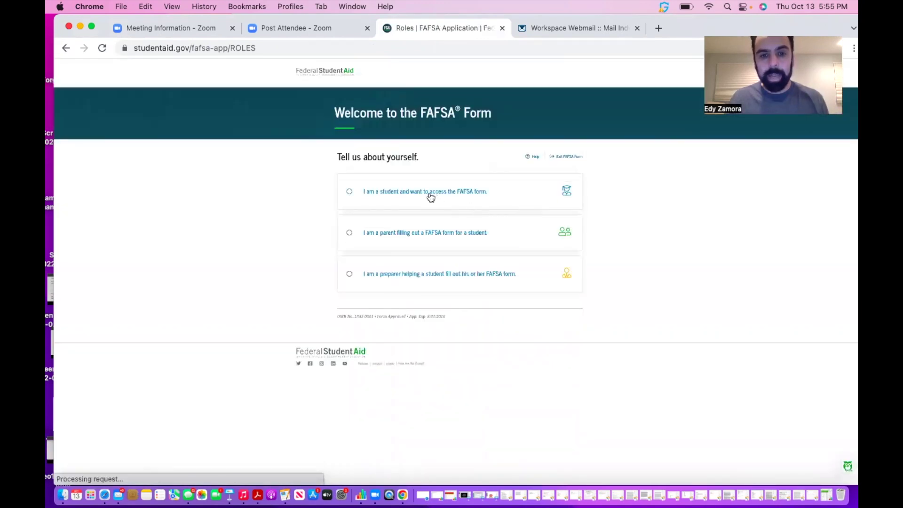
click(430, 194)
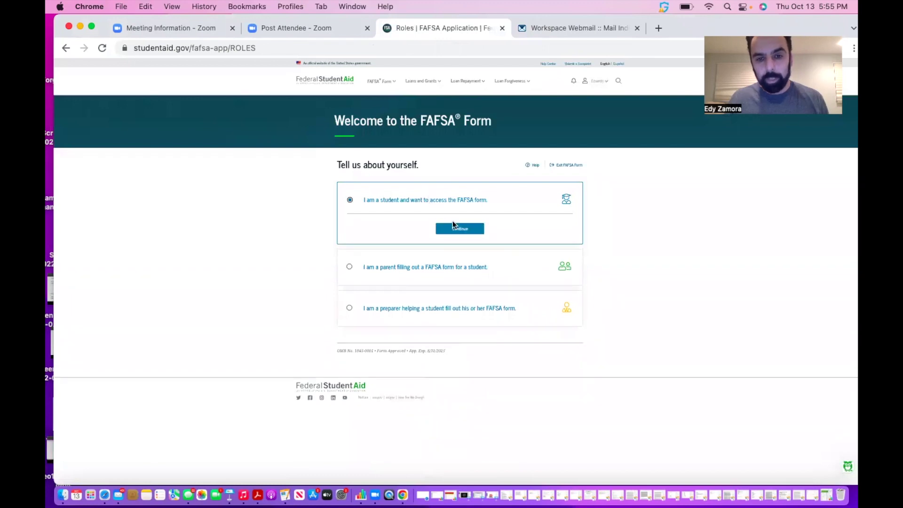
click(454, 229)
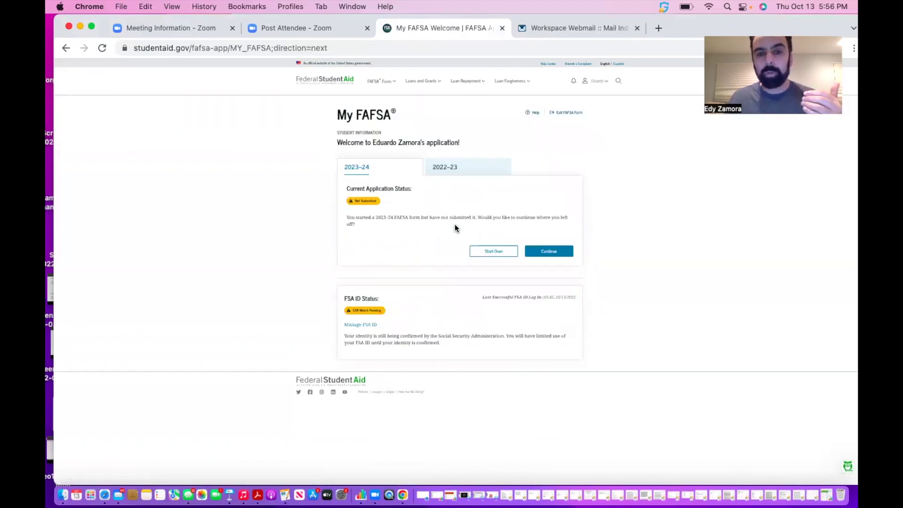
Resume the saved 2023–24 form by entering the save key.
click(551, 251)
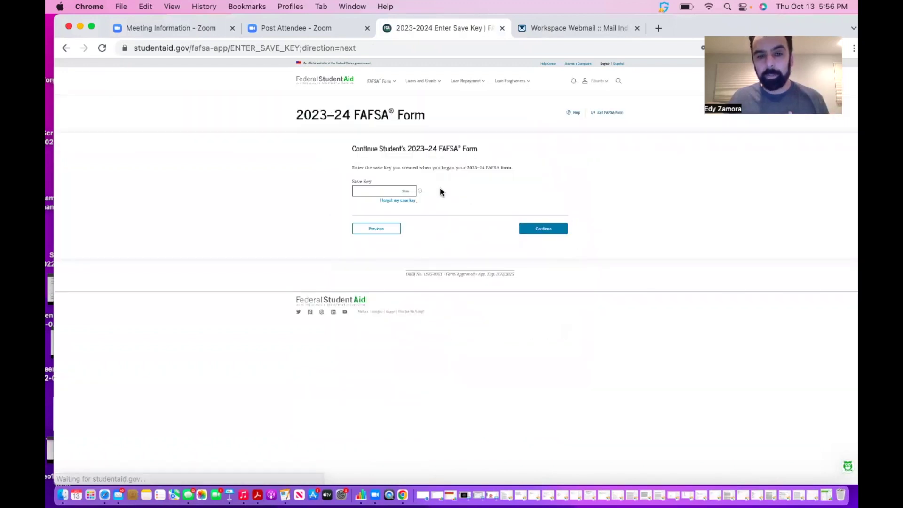
click(376, 190)
text(1)
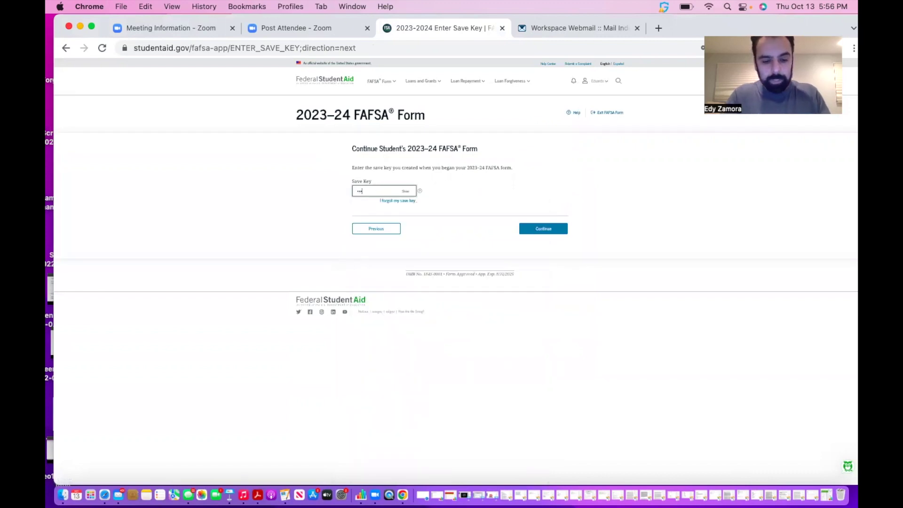
click(554, 231)
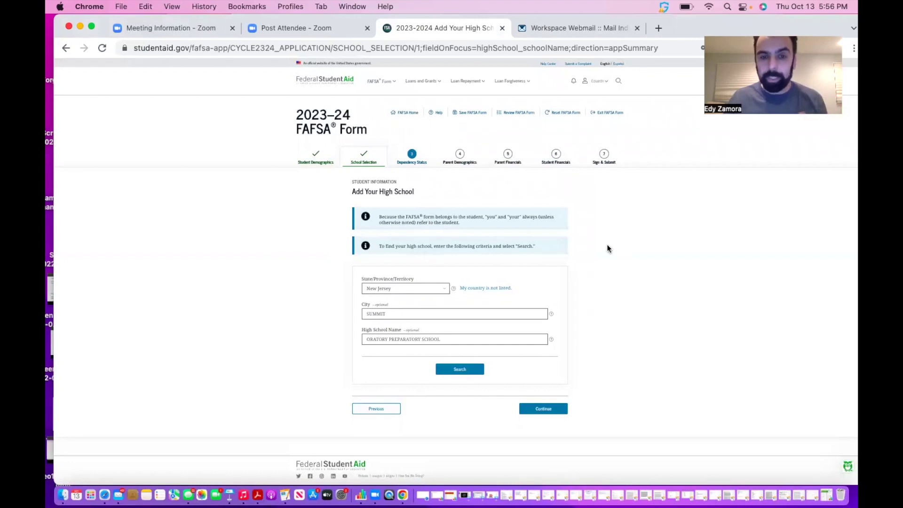
Keep the prefilled high school and confirm Oratory Preparatory School.
click(540, 409)
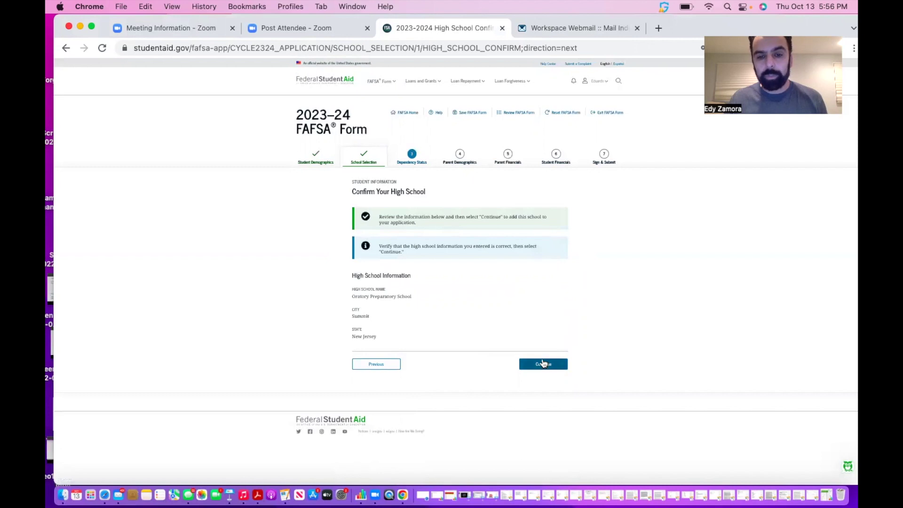
click(544, 363)
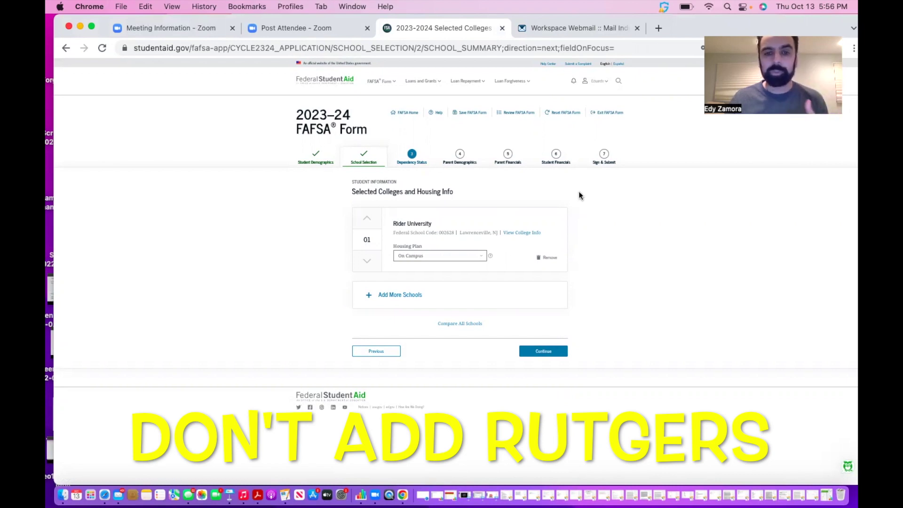
Run a New Jersey college search and add Drew University from the results.
click(397, 296)
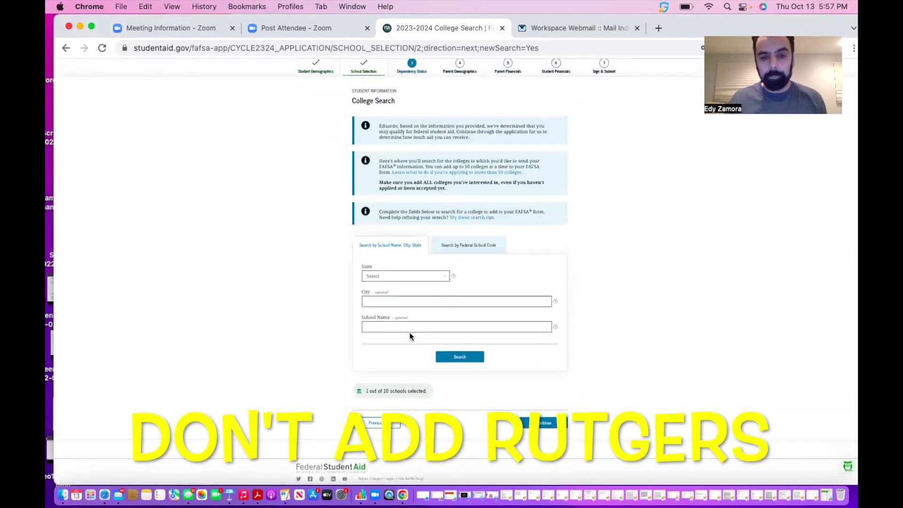
click(410, 326)
text(stockton)
click(394, 277)
scroll(396, 365, down, 5)
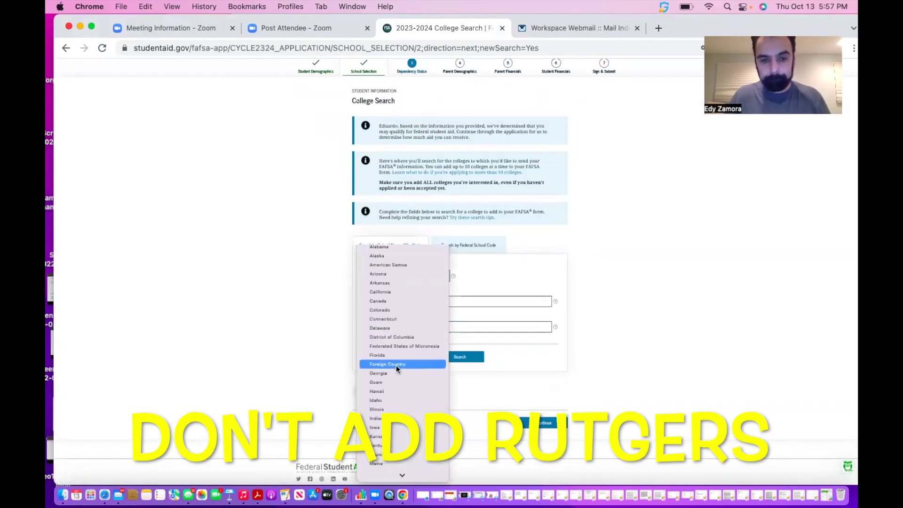
click(404, 370)
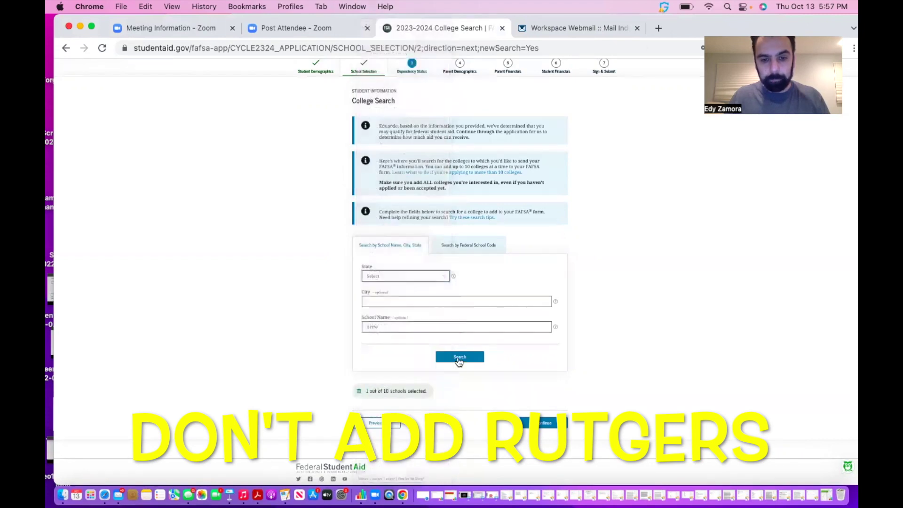
click(460, 356)
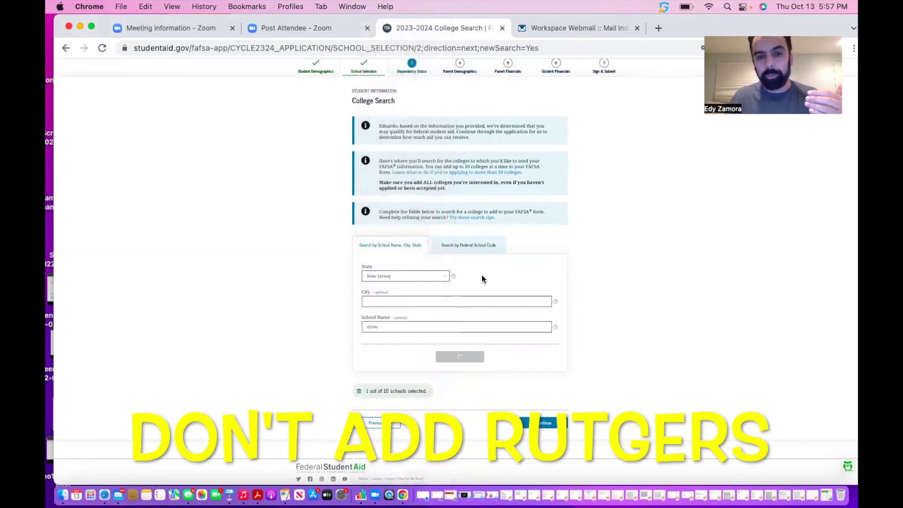
scroll(442, 323, down, 2)
click(370, 350)
click(544, 411)
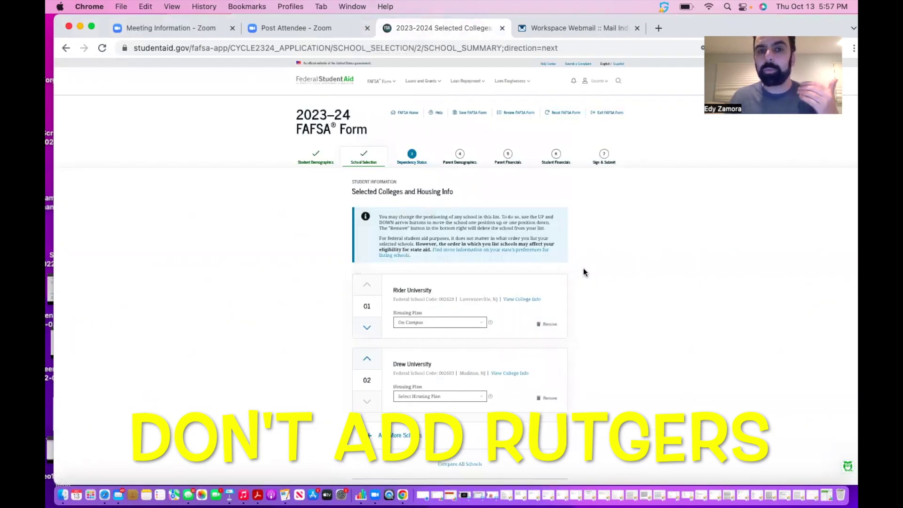
Set Drew University's housing plan to On Campus.
scroll(495, 267, down, 2)
click(430, 328)
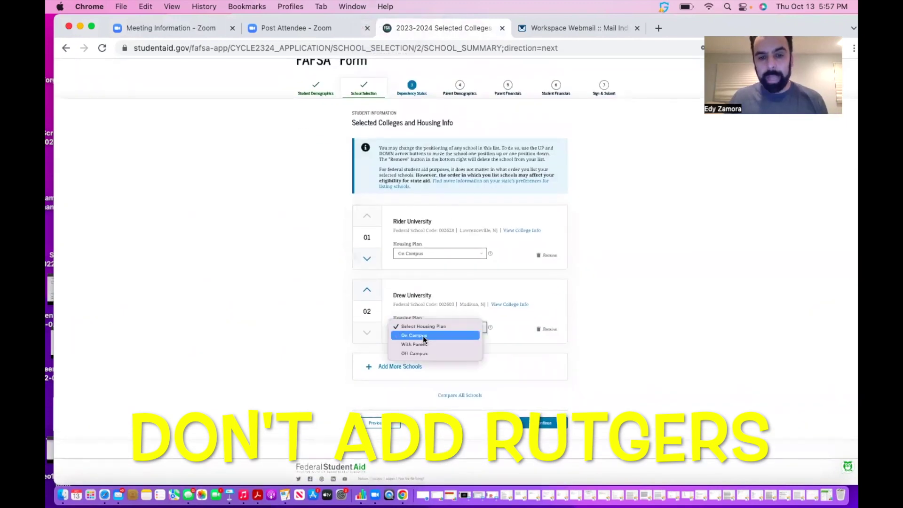
click(449, 334)
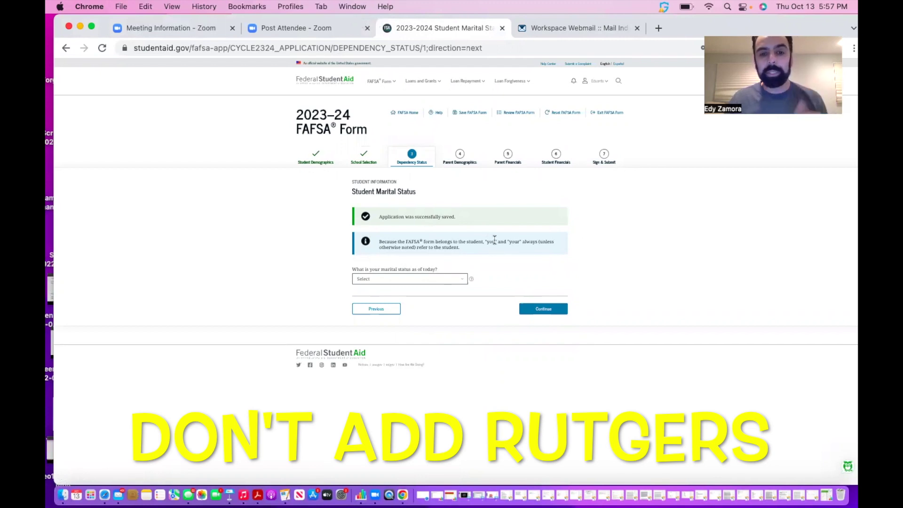
Return to the college list and start another search limited to New Jersey.
click(376, 308)
scroll(381, 308, down, 3)
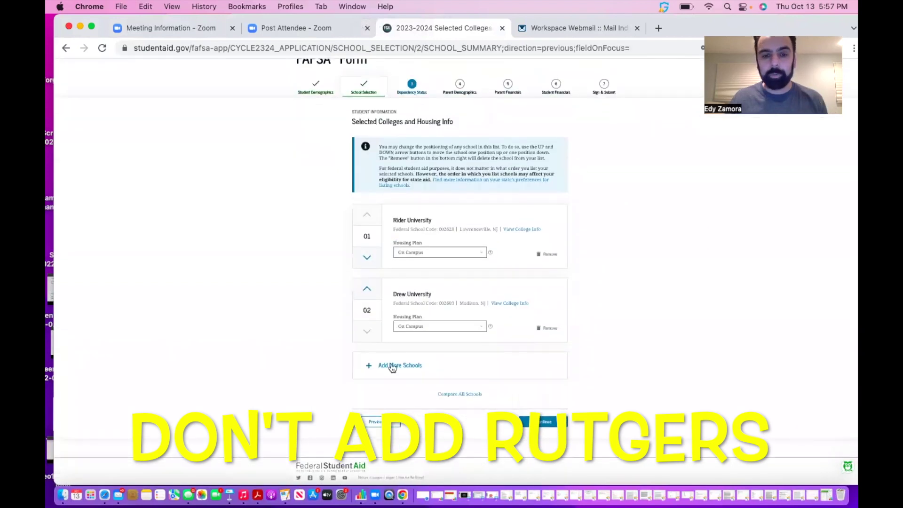
click(392, 367)
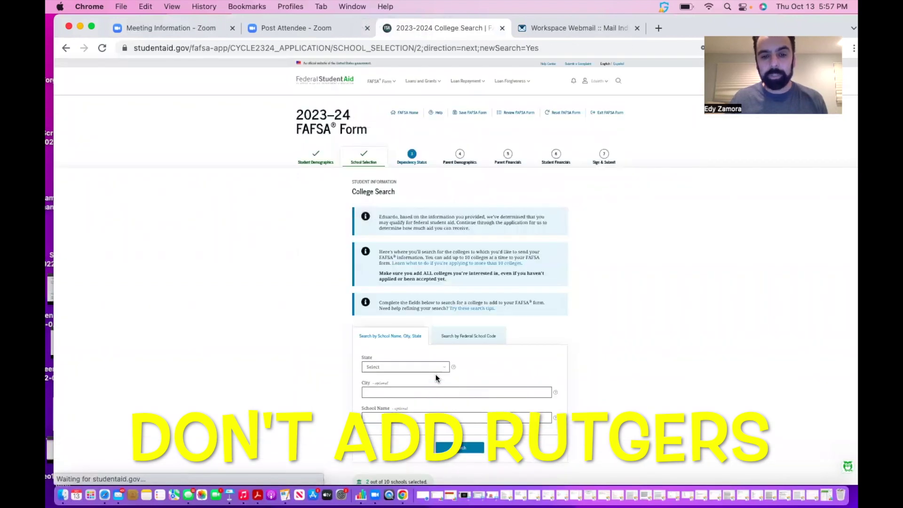
click(426, 368)
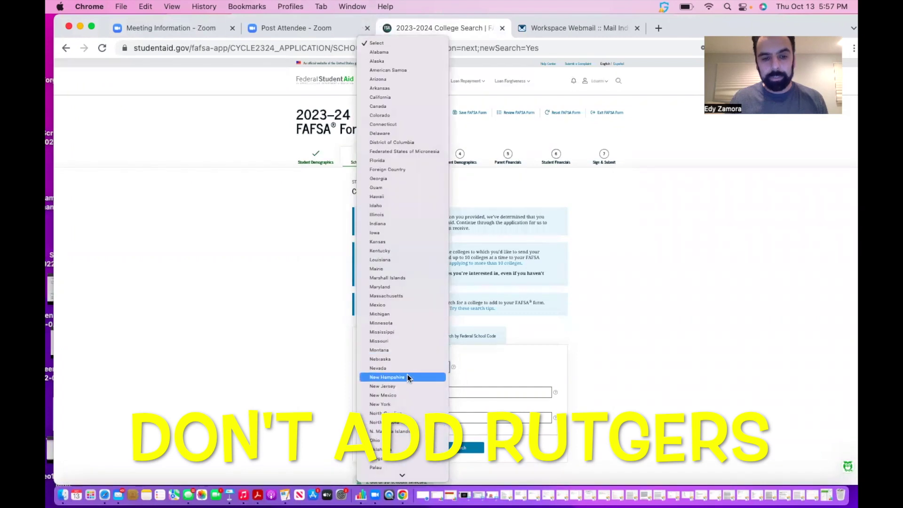
click(406, 386)
Search for 'rutgers' and add Rutgers, the State University of NJ.
scroll(475, 319, down, 2)
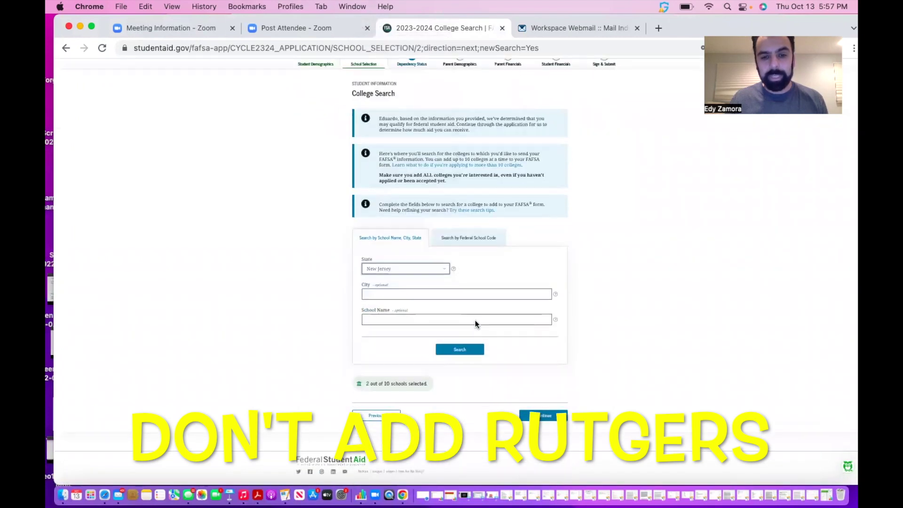
click(426, 330)
text(rutgers)
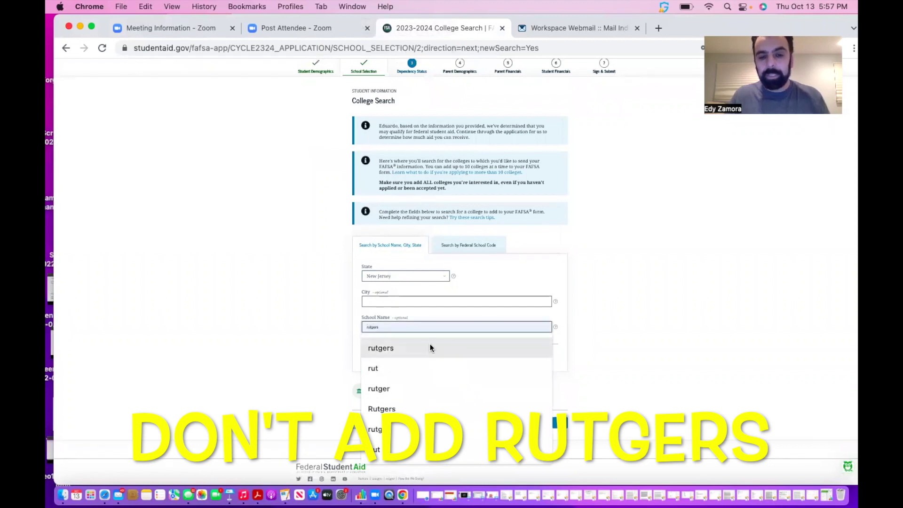
click(435, 347)
click(460, 358)
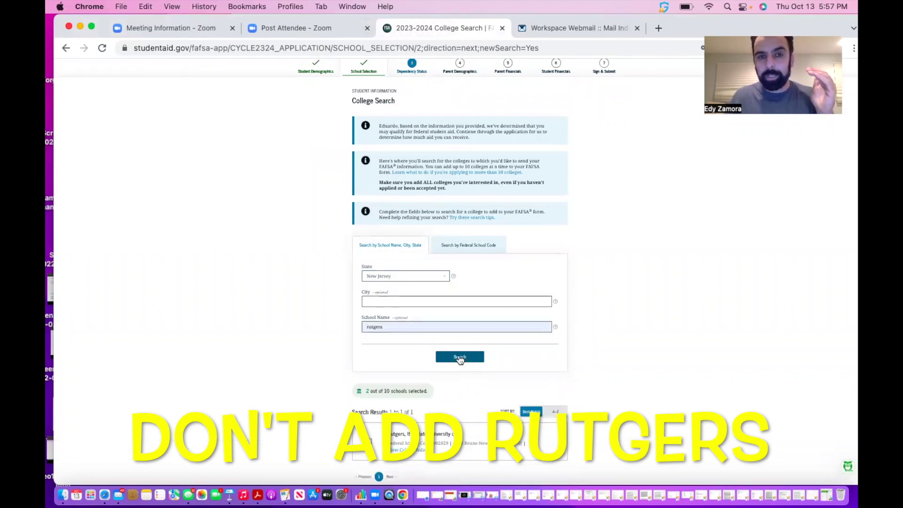
scroll(459, 357, down, 2)
click(369, 348)
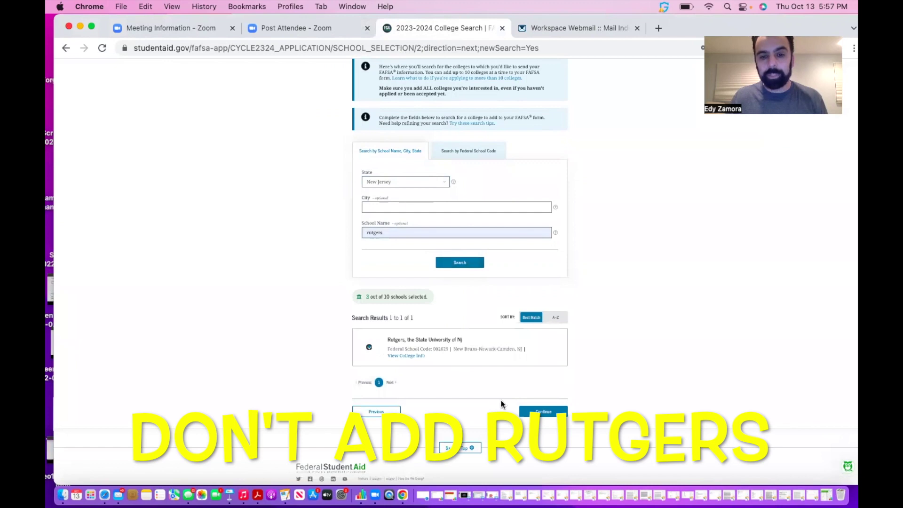
click(542, 412)
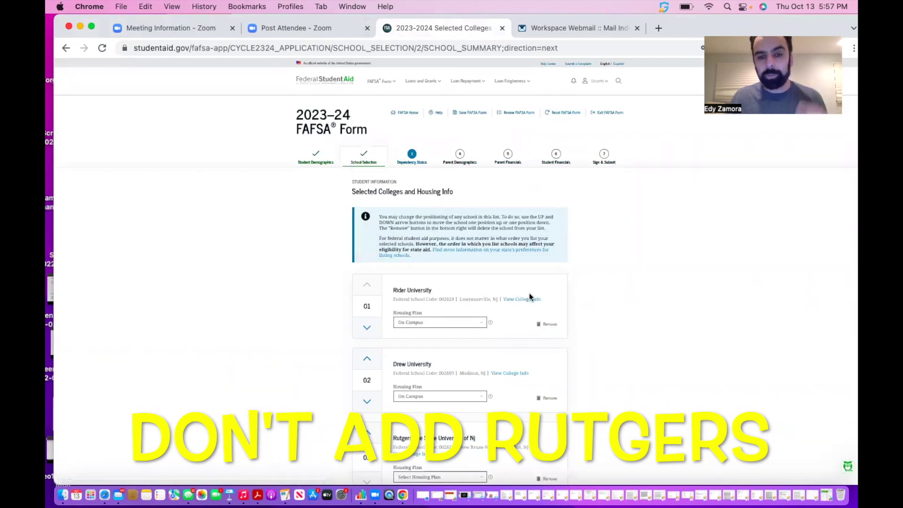
Set Rutgers' housing plan to On Campus and save the college list.
scroll(437, 396, down, 2)
click(430, 381)
click(433, 388)
scroll(489, 405, down, 1)
click(543, 424)
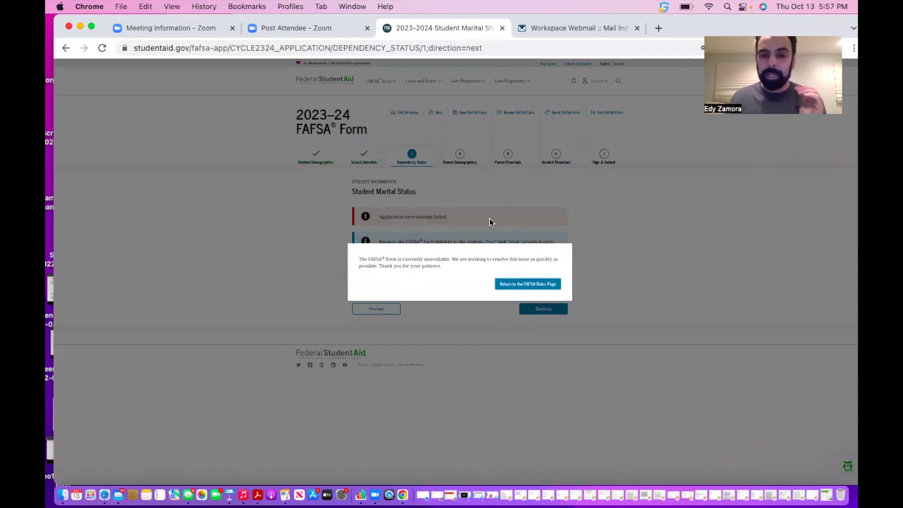
Leave the form-unavailable notice for the roles page and choose 'I am a student'.
click(519, 285)
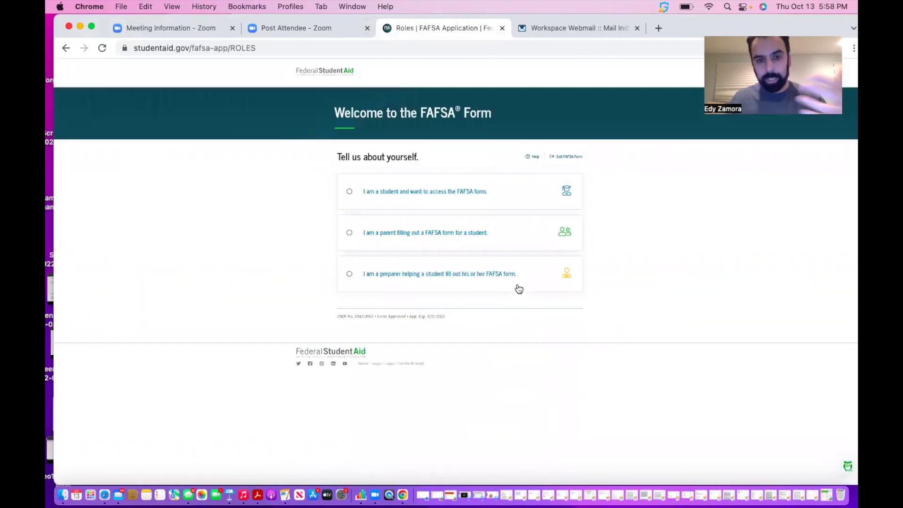
click(448, 195)
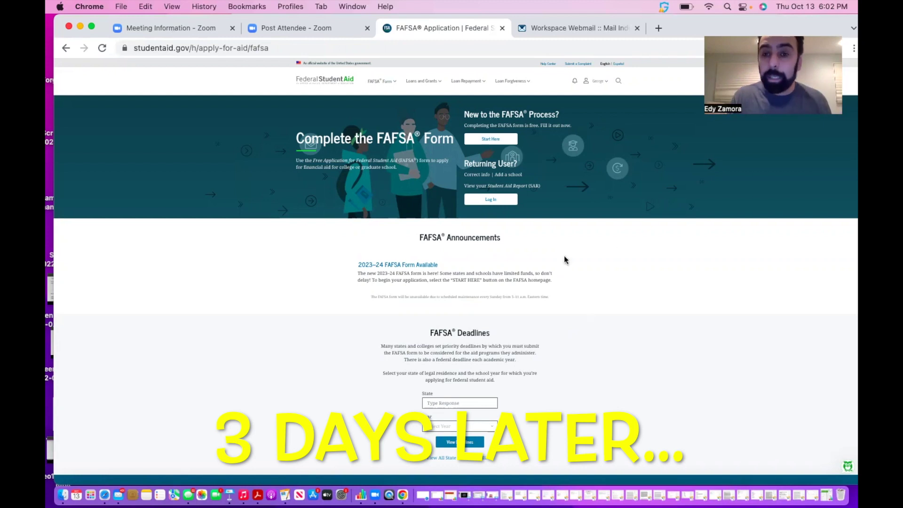
Log in as the student to reach the My FAFSA dashboard.
click(491, 199)
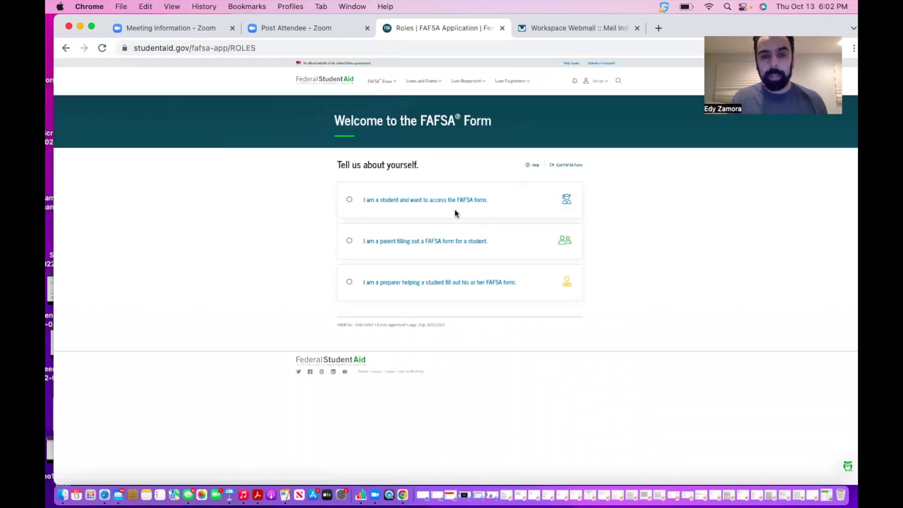
click(448, 208)
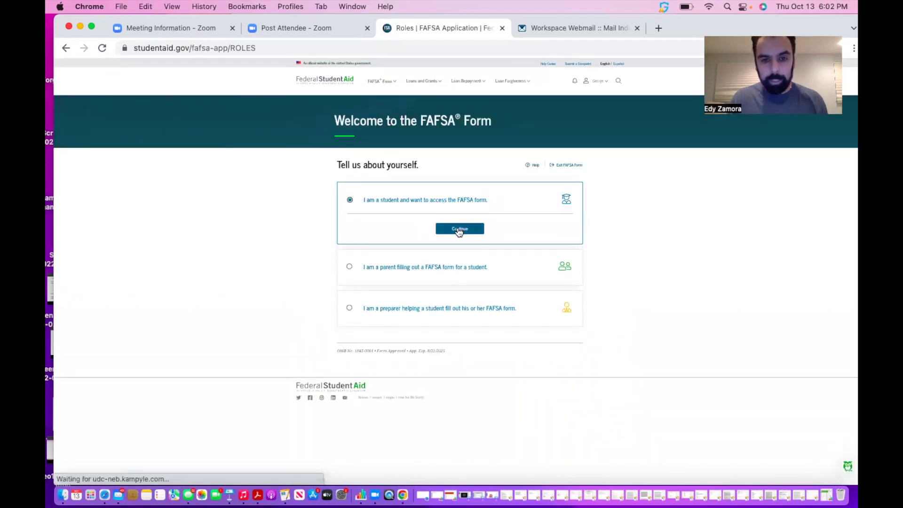
click(459, 230)
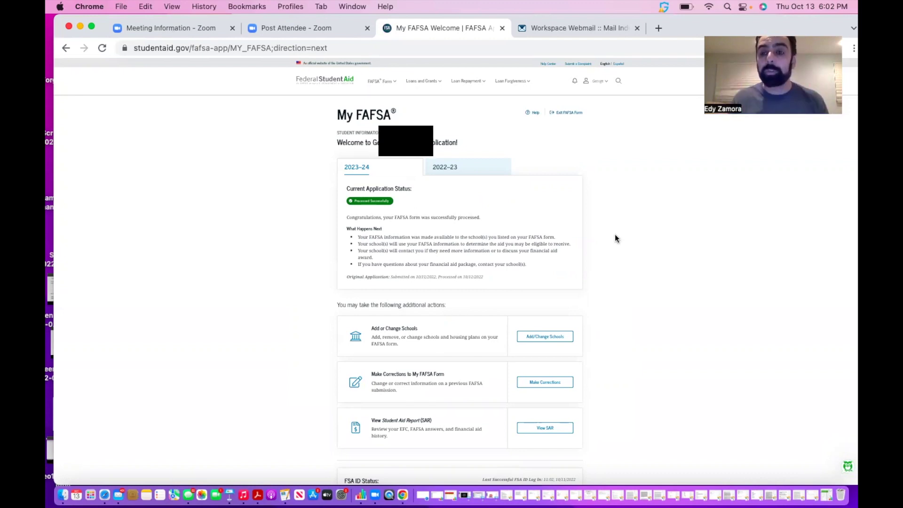
Choose Add/Change Schools and proceed past the college list overview.
scroll(614, 234, down, 3)
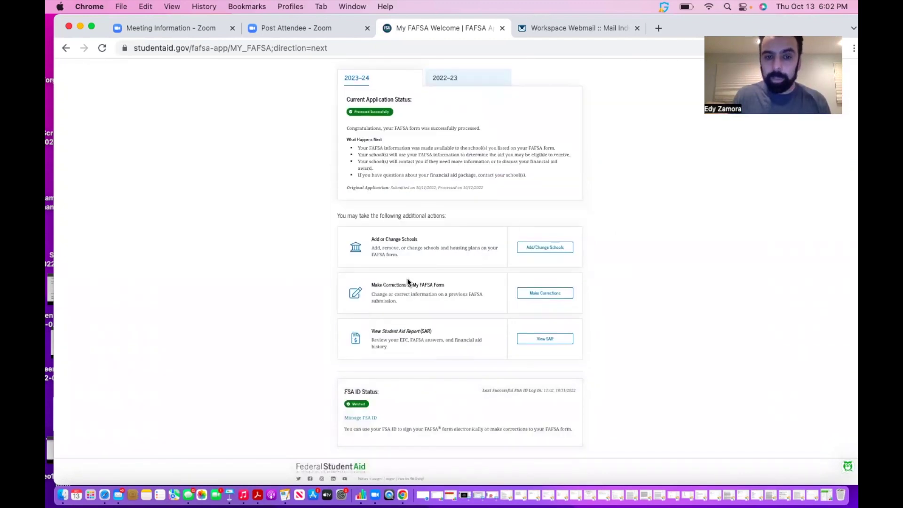
click(540, 249)
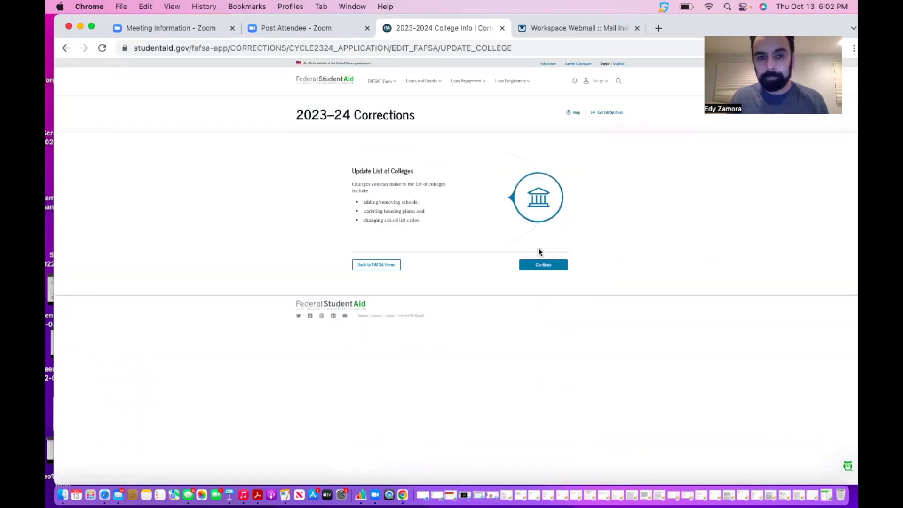
click(542, 266)
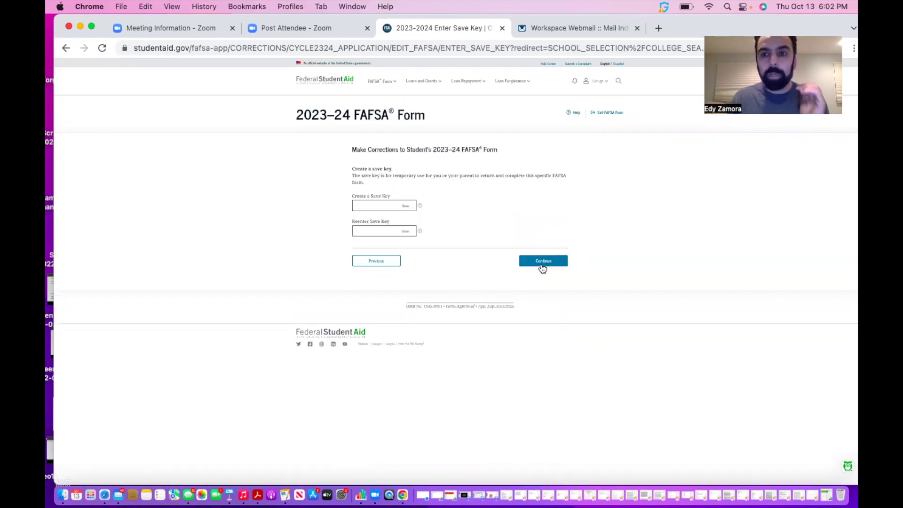
Create a save key, entering it in both fields, and continue.
text(****)
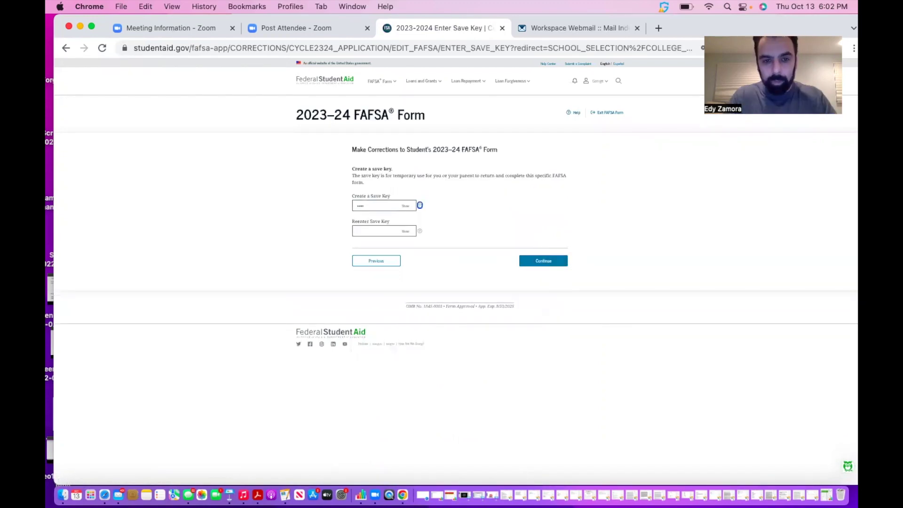
key(Tab)
text(****)
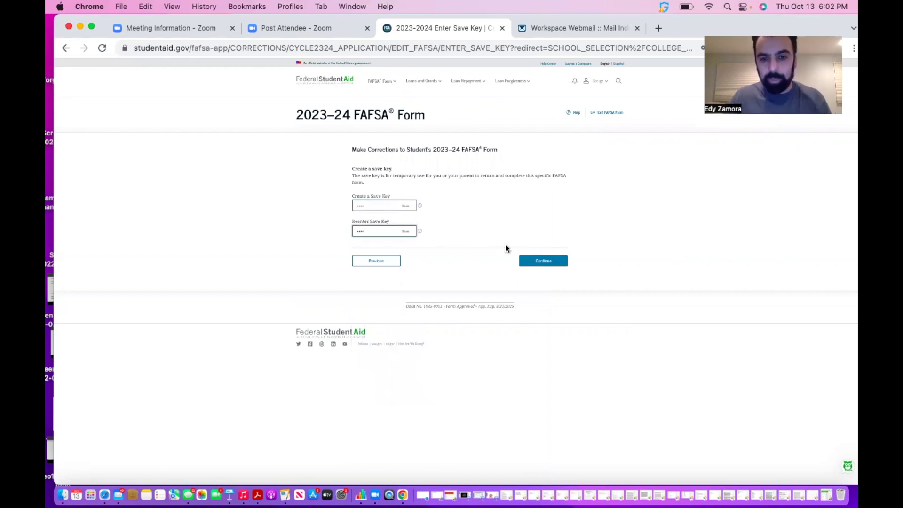
click(530, 258)
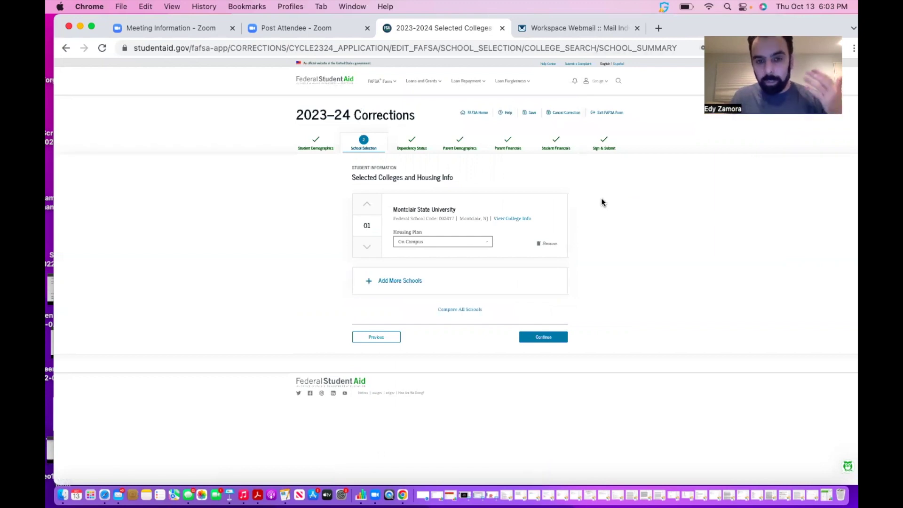
Search for another school in New Jersey with the school name 'rutgers'.
click(405, 278)
scroll(459, 348, down, 3)
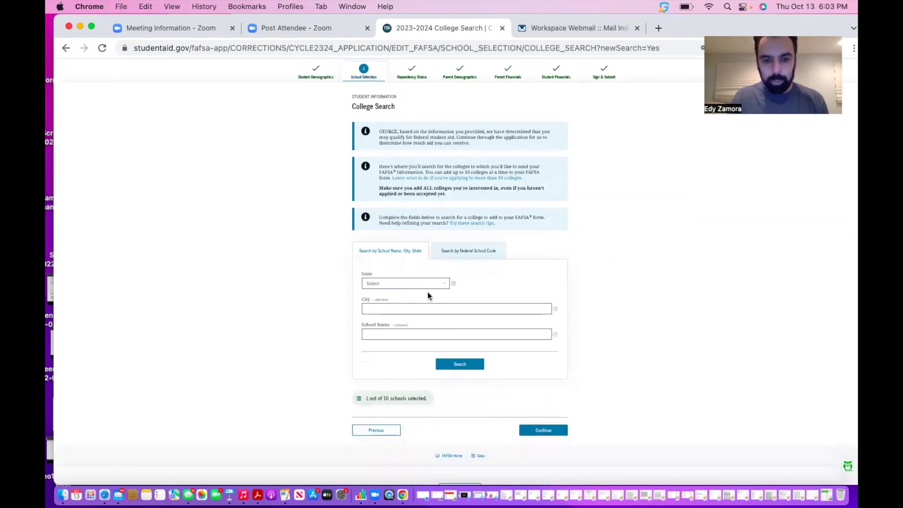
click(423, 283)
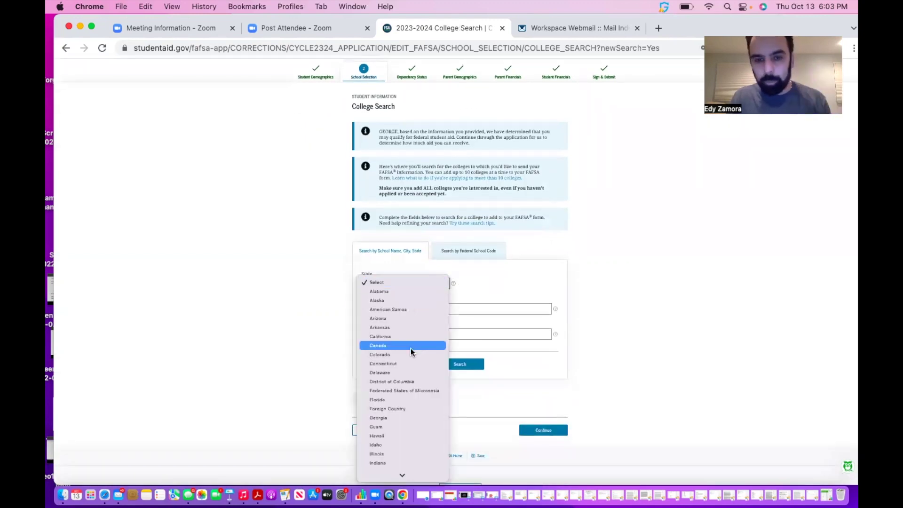
scroll(411, 348, down, 5)
click(413, 303)
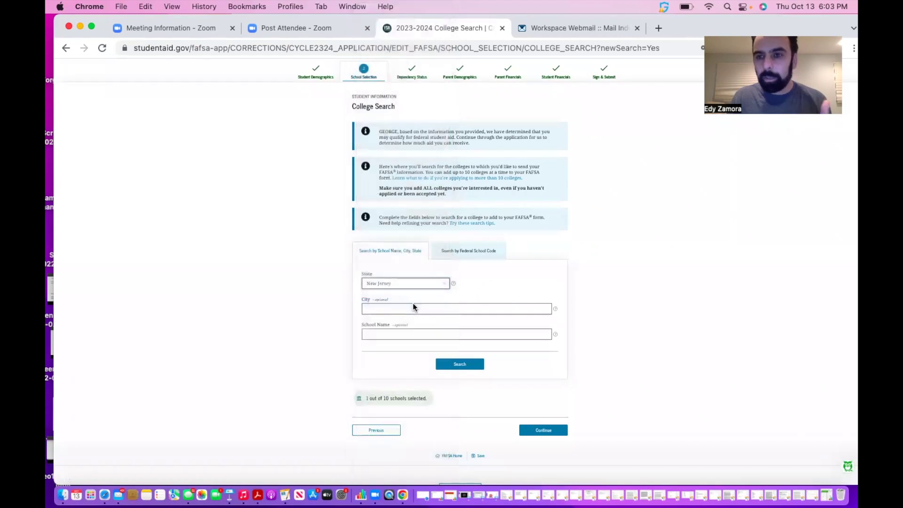
click(430, 333)
text(rutgers)
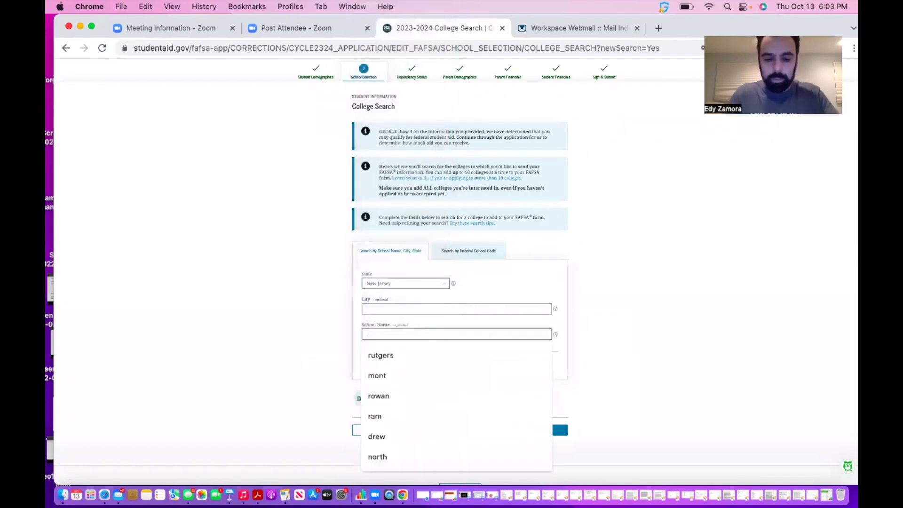
click(421, 352)
click(470, 365)
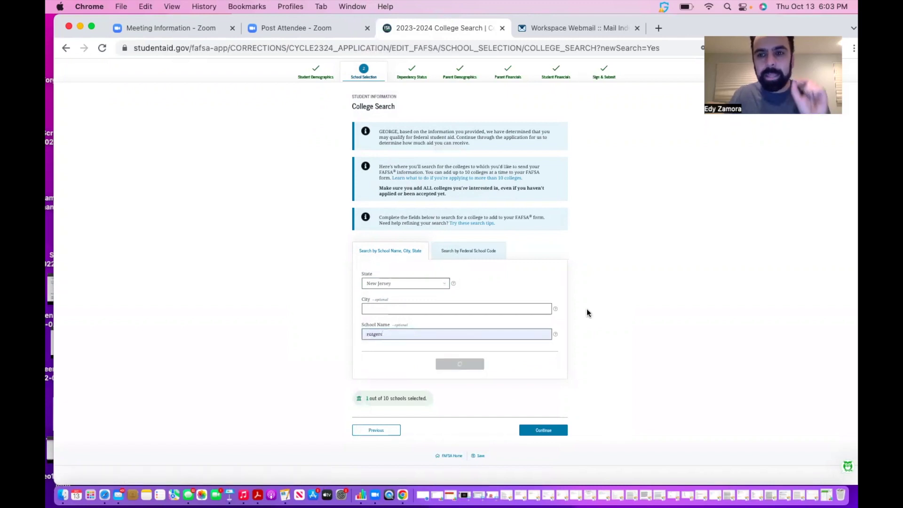
Add Rutgers, the State University of NJ to the school list with an On Campus housing plan.
scroll(587, 313, down, 3)
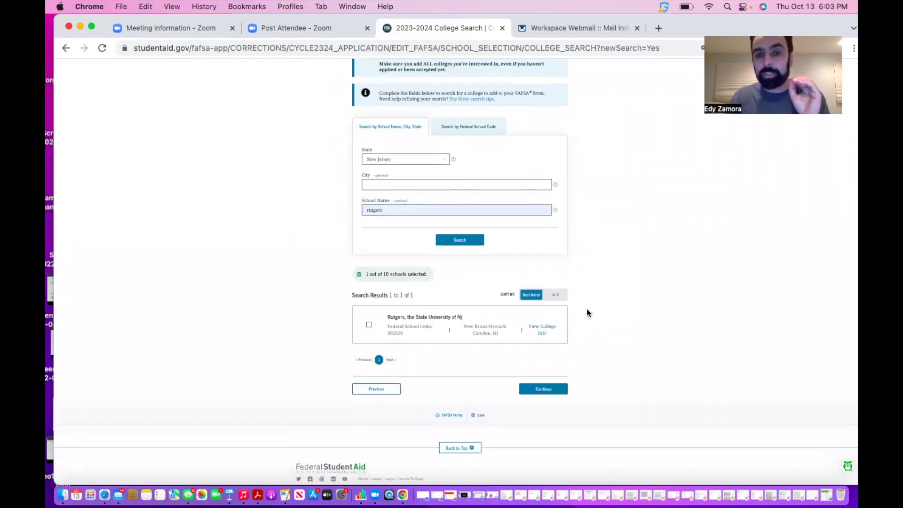
click(369, 325)
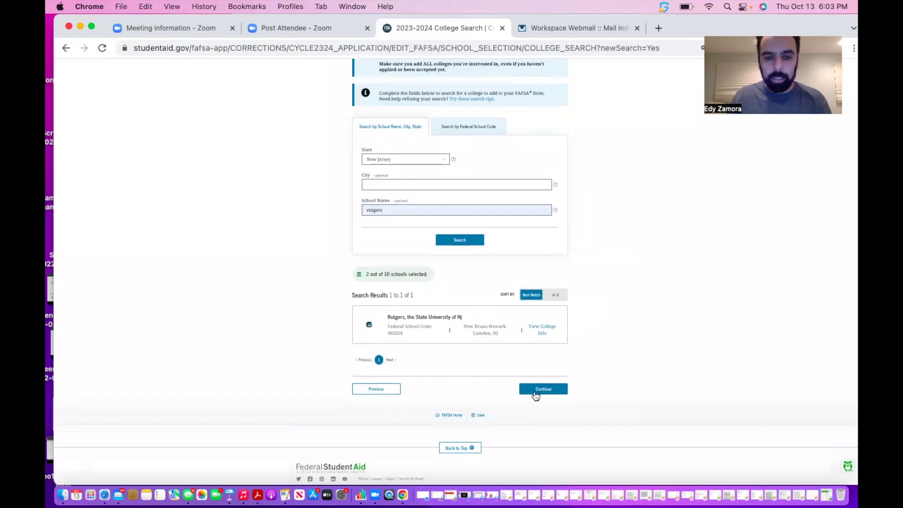
click(543, 389)
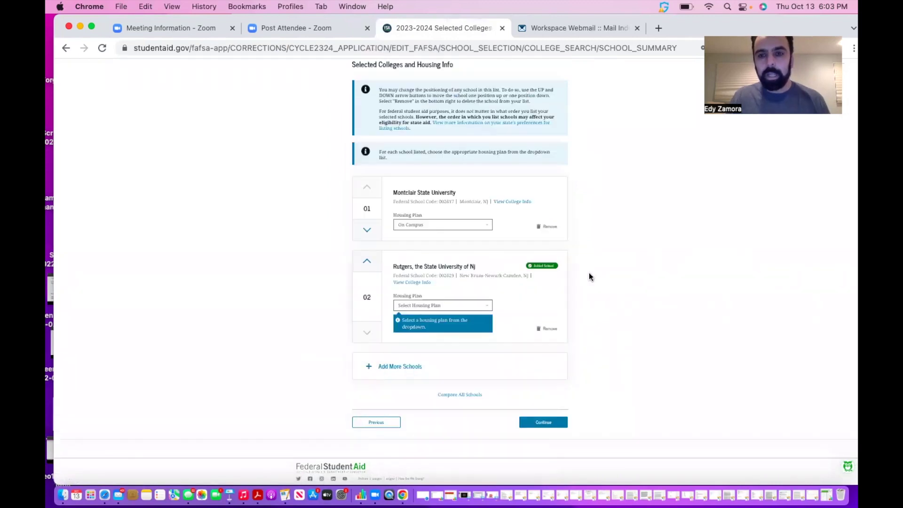
click(441, 306)
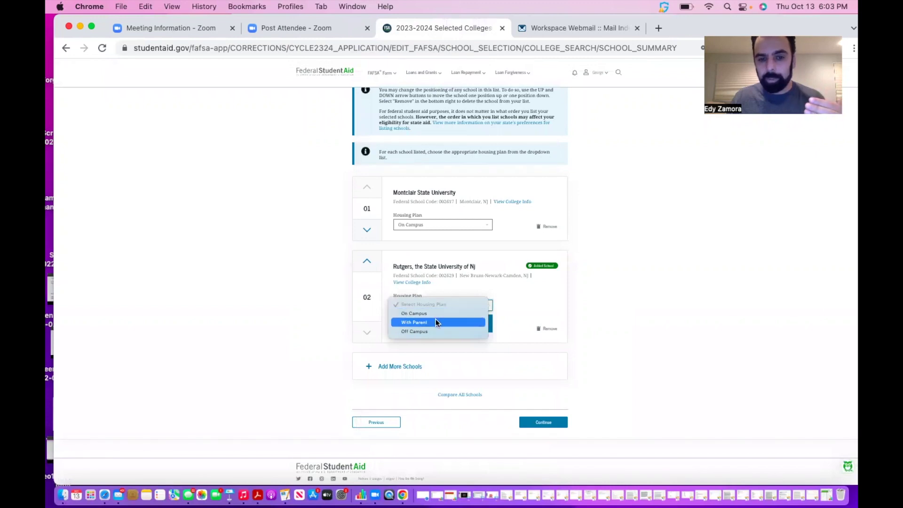
click(436, 312)
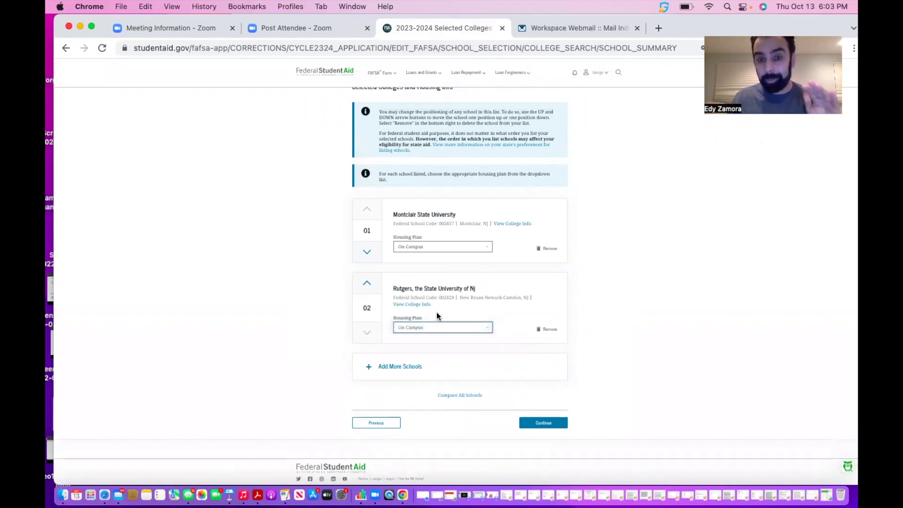
Save the school list, then save the Dependency Determination answers (Single, no dependents) and move to the next section.
click(536, 423)
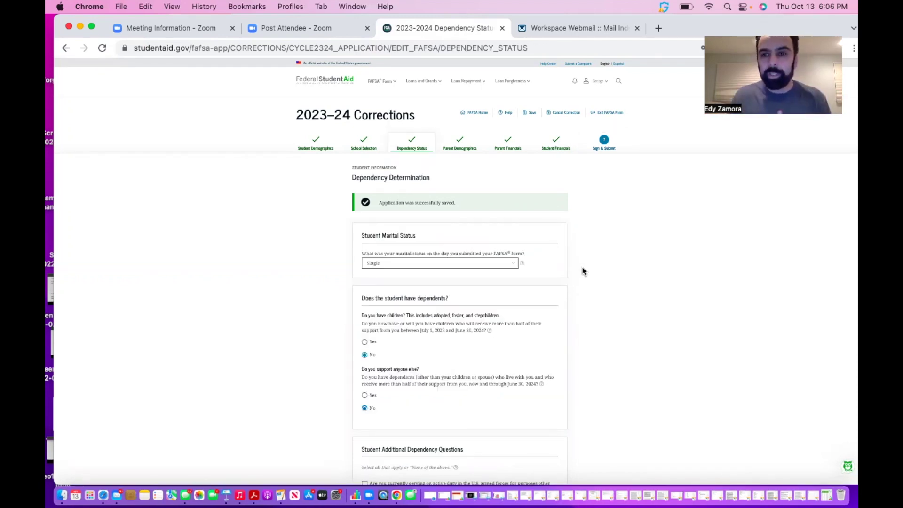
scroll(583, 271, down, 6)
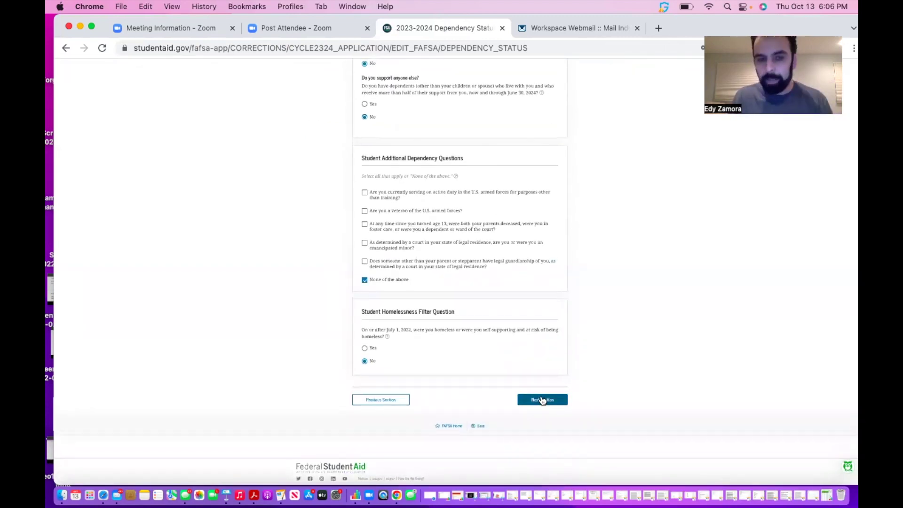
click(542, 399)
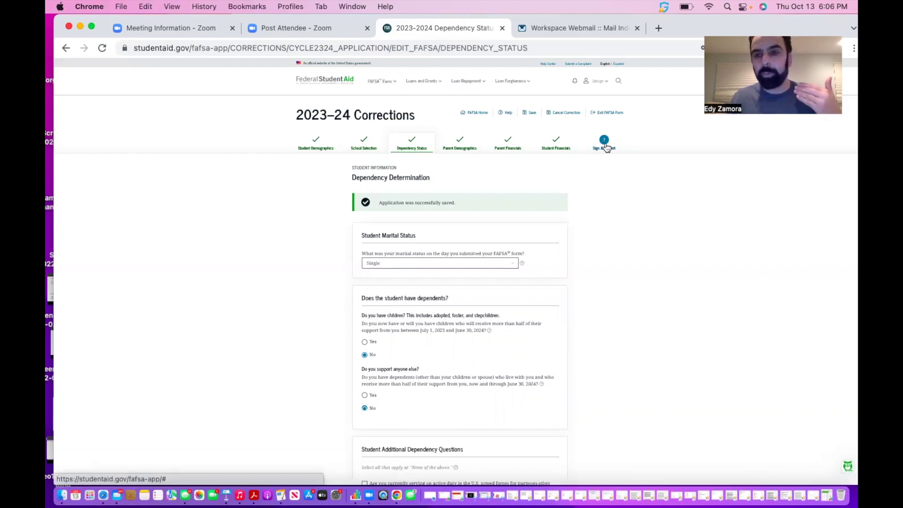
Go to Sign & Submit and review the List of Changes showing seven schools with Rutgers added.
click(606, 147)
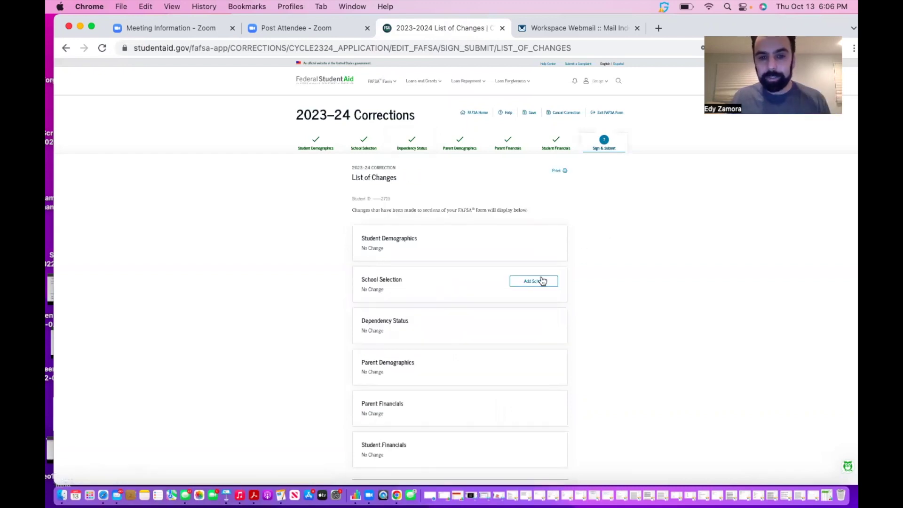
scroll(543, 281, down, 2)
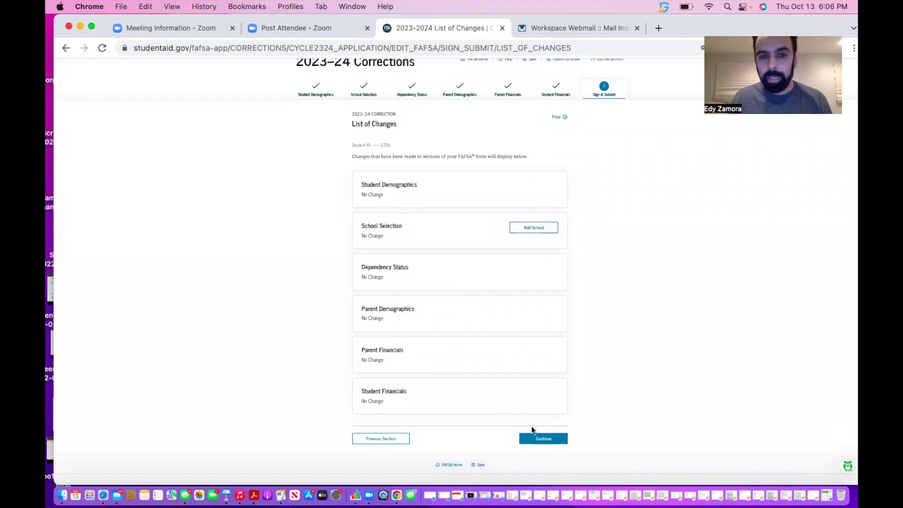
click(544, 439)
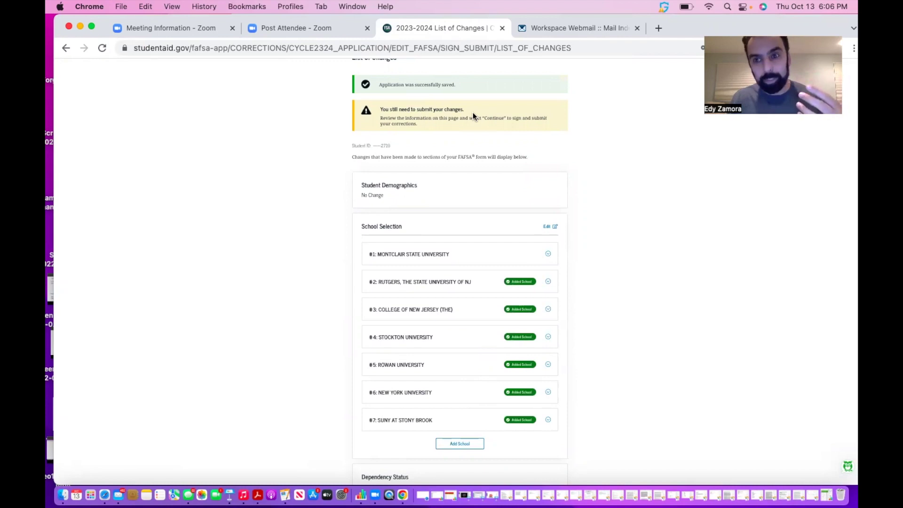
scroll(518, 141, down, 5)
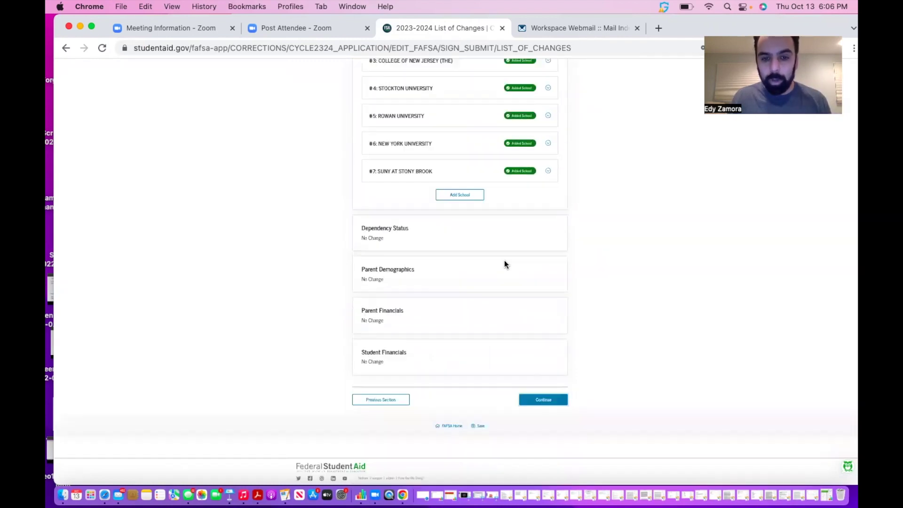
Decline further edits, sign, and submit the 2023–24 FAFSA correction.
click(548, 404)
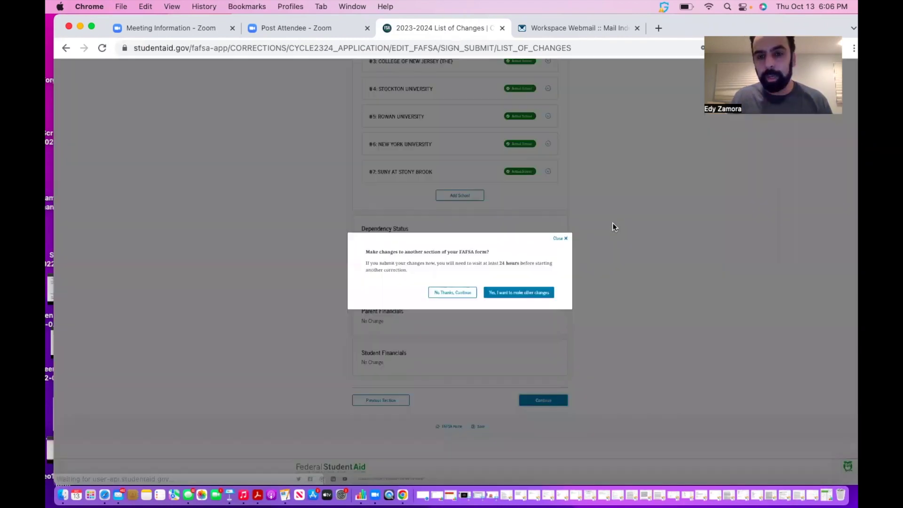
click(451, 294)
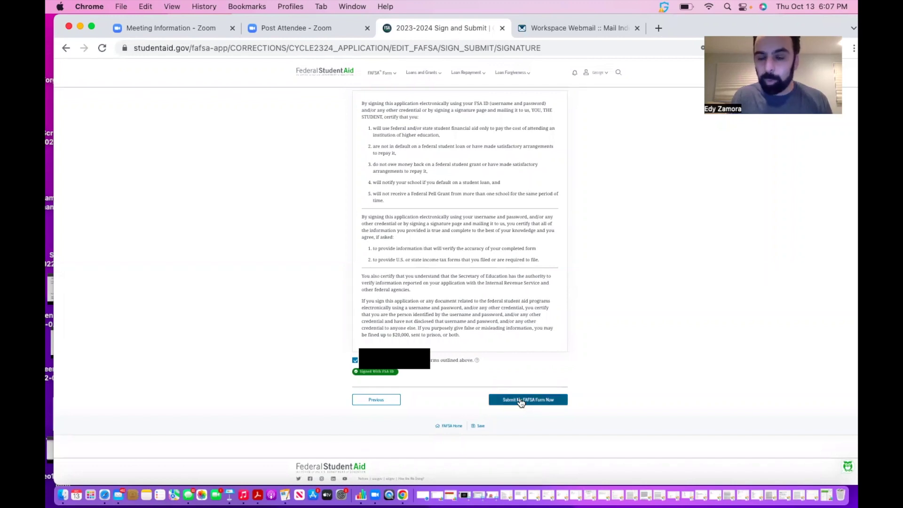
click(520, 400)
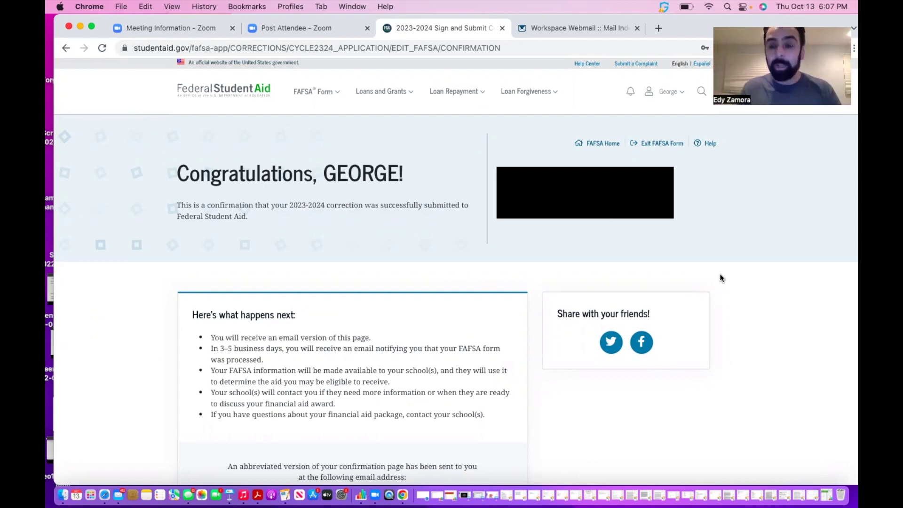
Highlight Rutgers in the confirmation's School(s) On Your FAFSA Form table.
scroll(720, 278, down, 10)
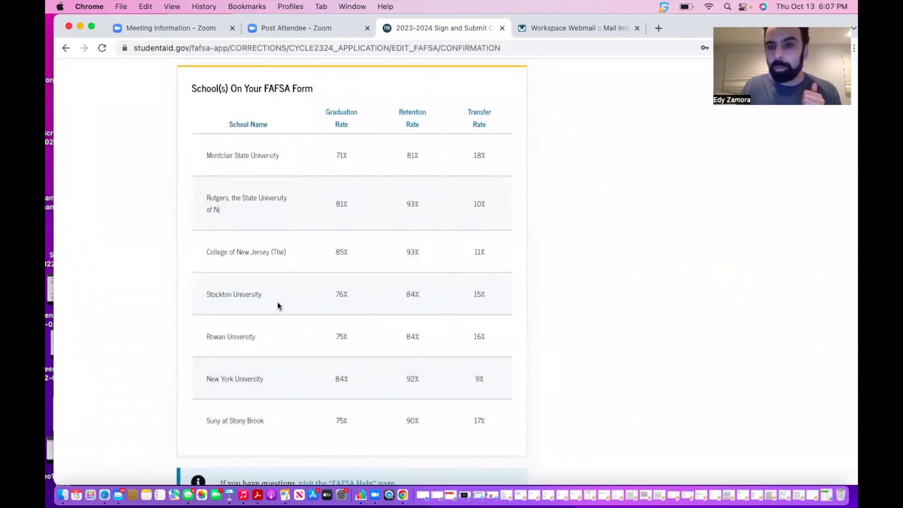
drag(206, 197, 288, 203)
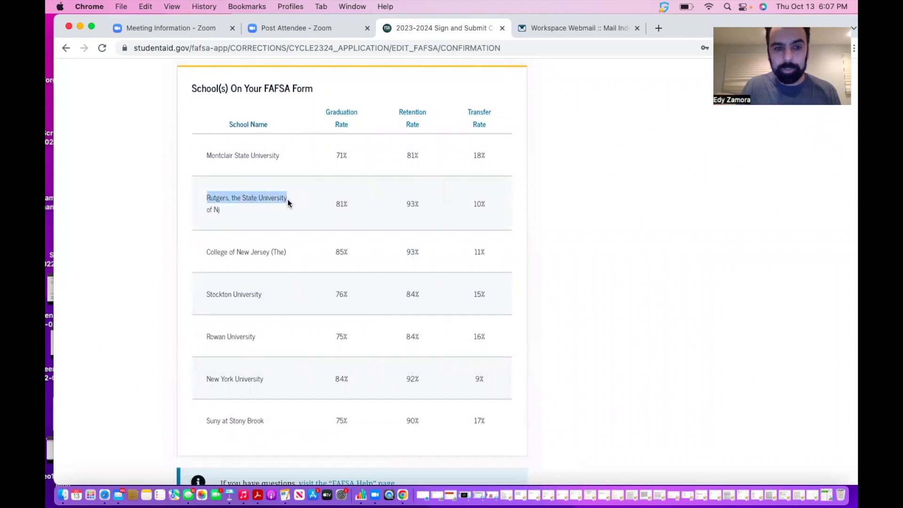